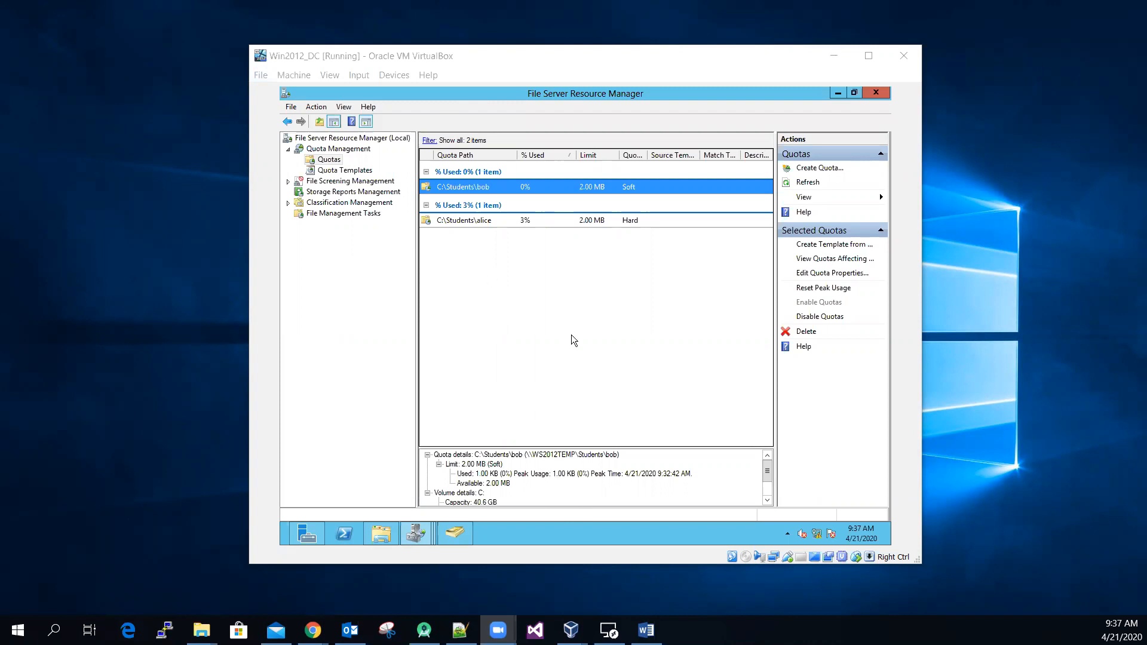
Step: Read the disk quota requirements in the Word assignment and review the configured quotas and quota templates in File Server Resource Manager
click(646, 630)
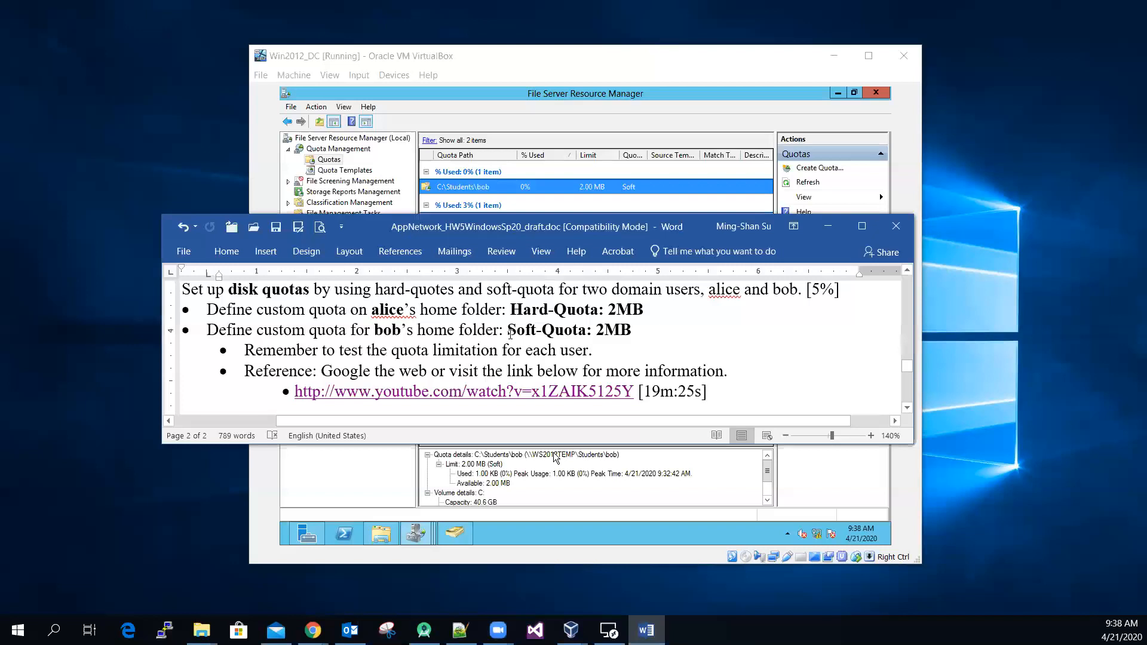
click(831, 230)
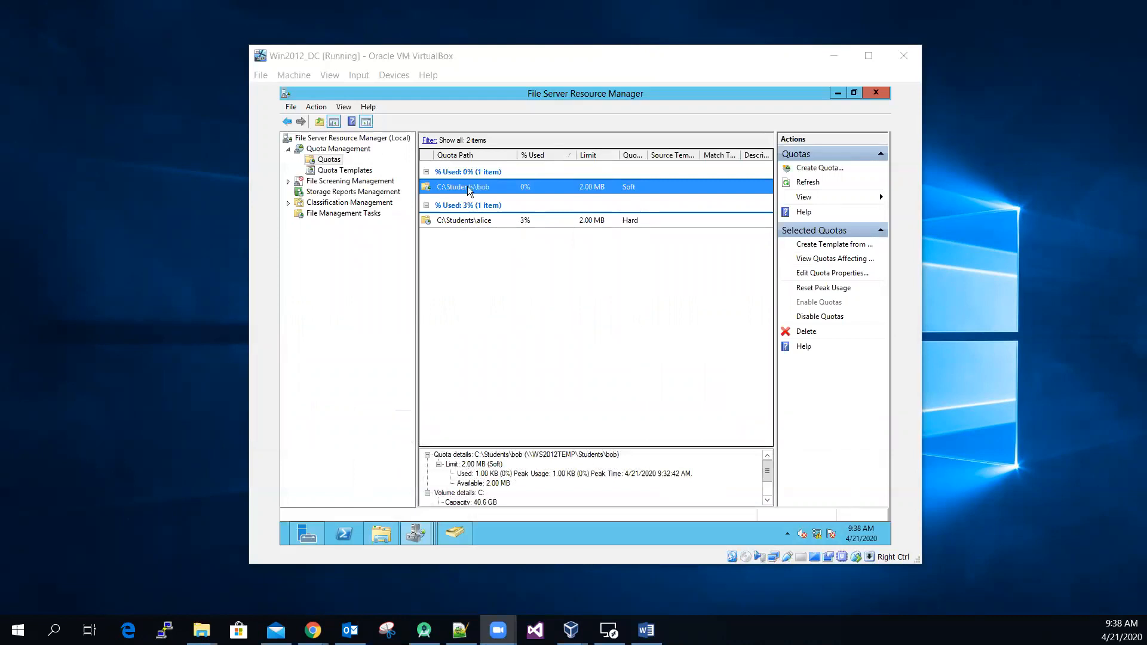
click(468, 222)
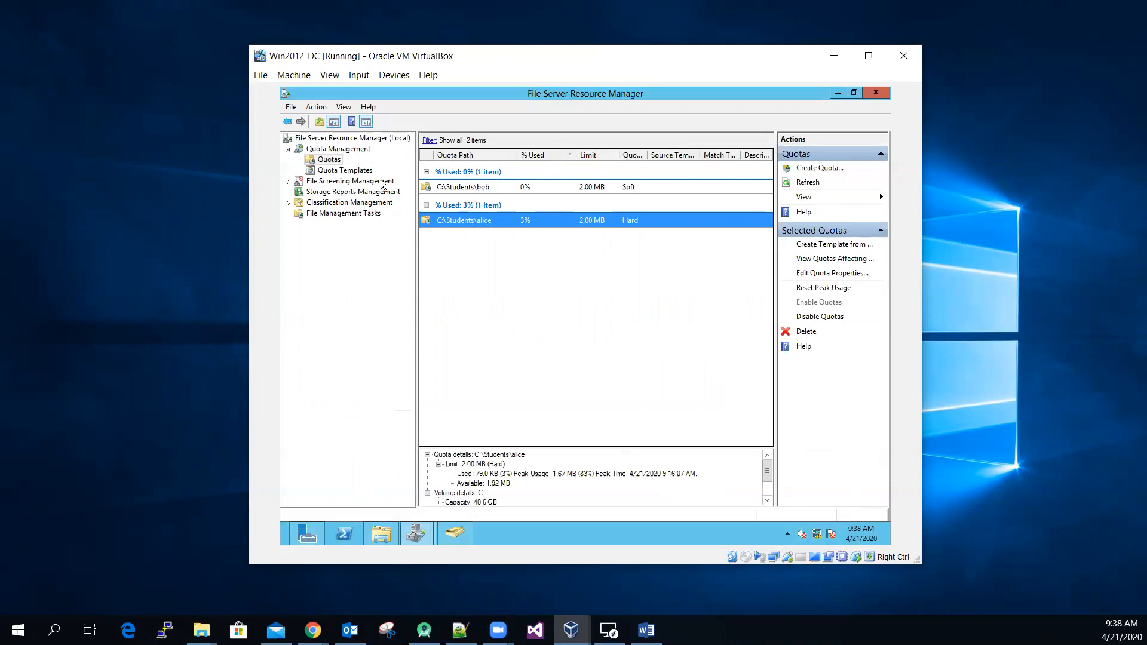
click(362, 173)
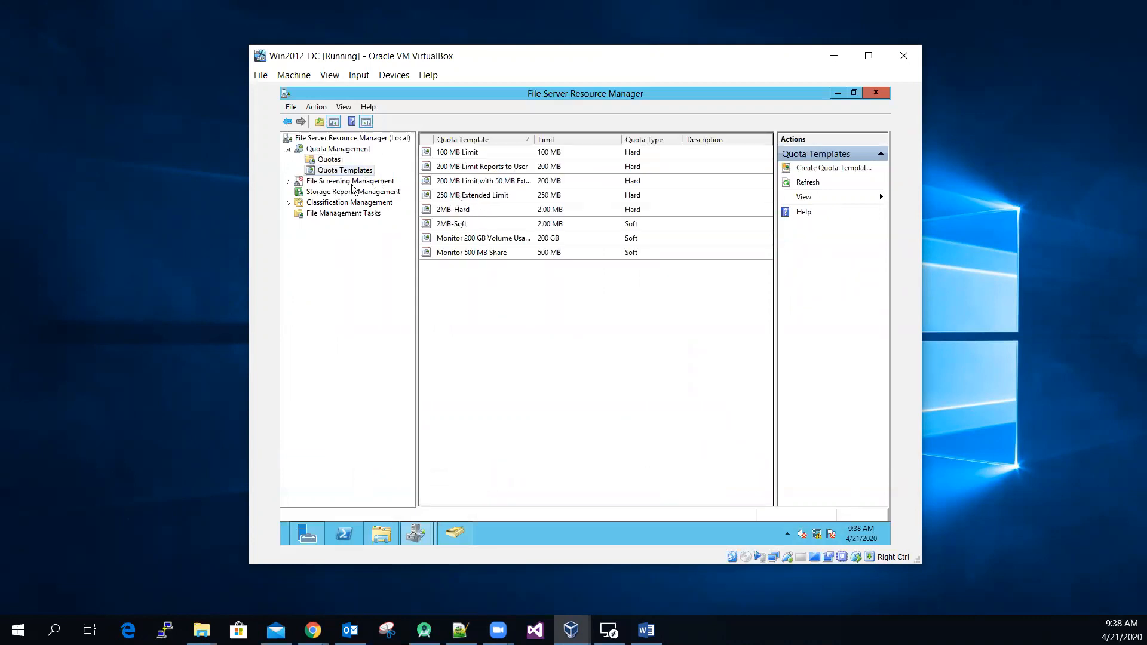
click(335, 160)
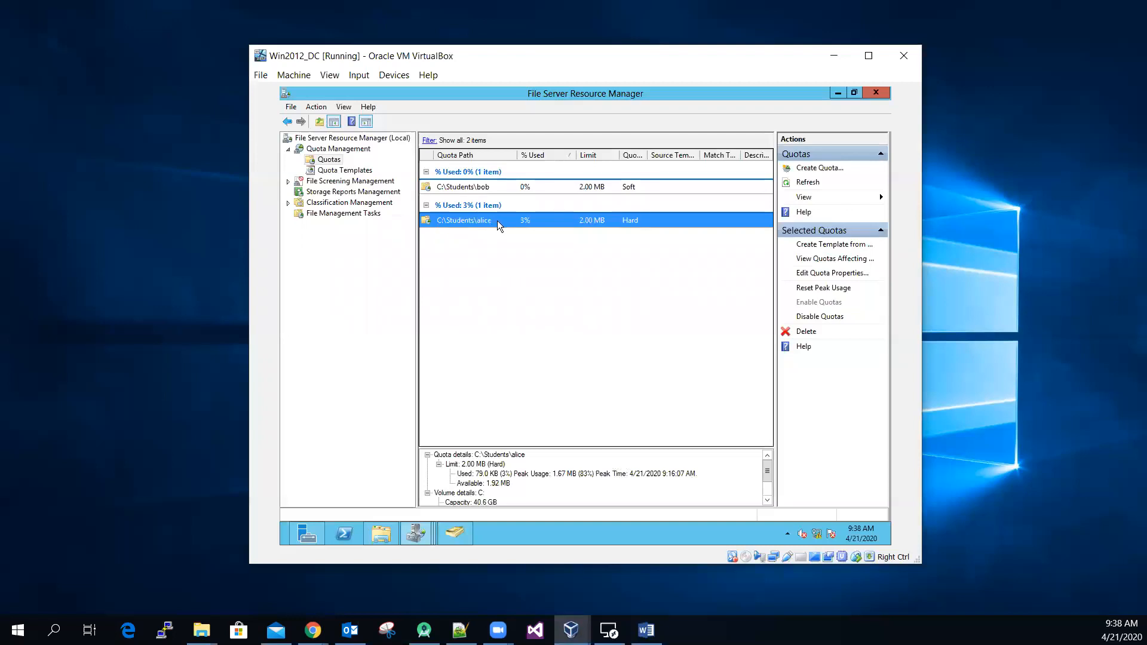
Step: Open Active Directory Users and Computers and examine the home folder mapping in the hard-quota user's profile properties
click(838, 94)
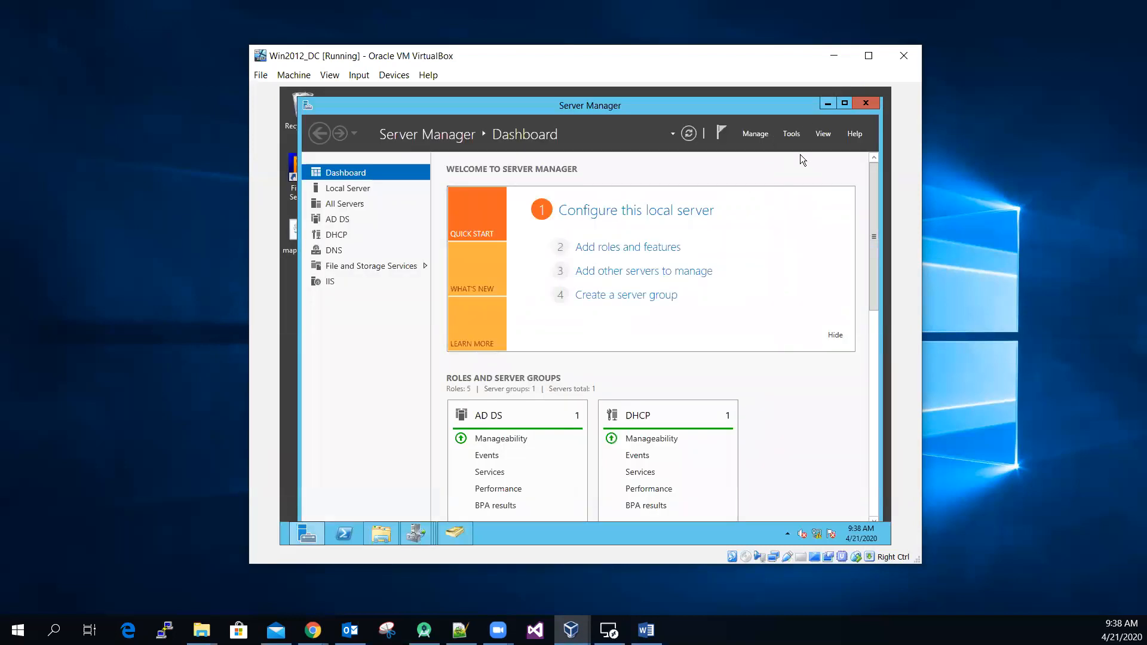
click(431, 540)
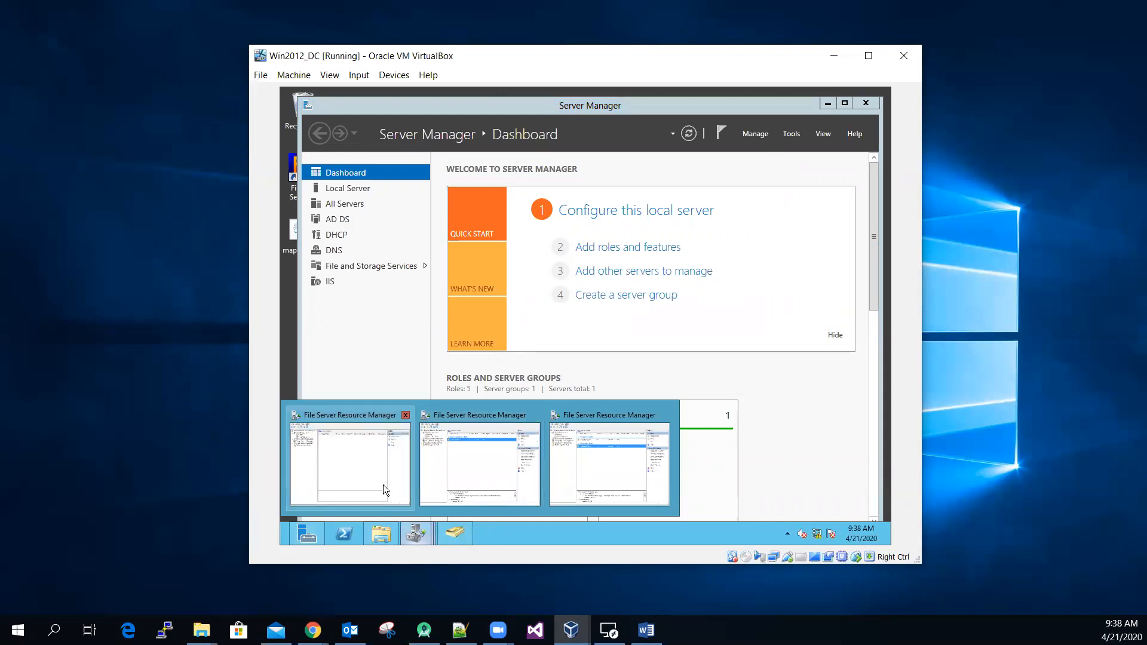
click(791, 135)
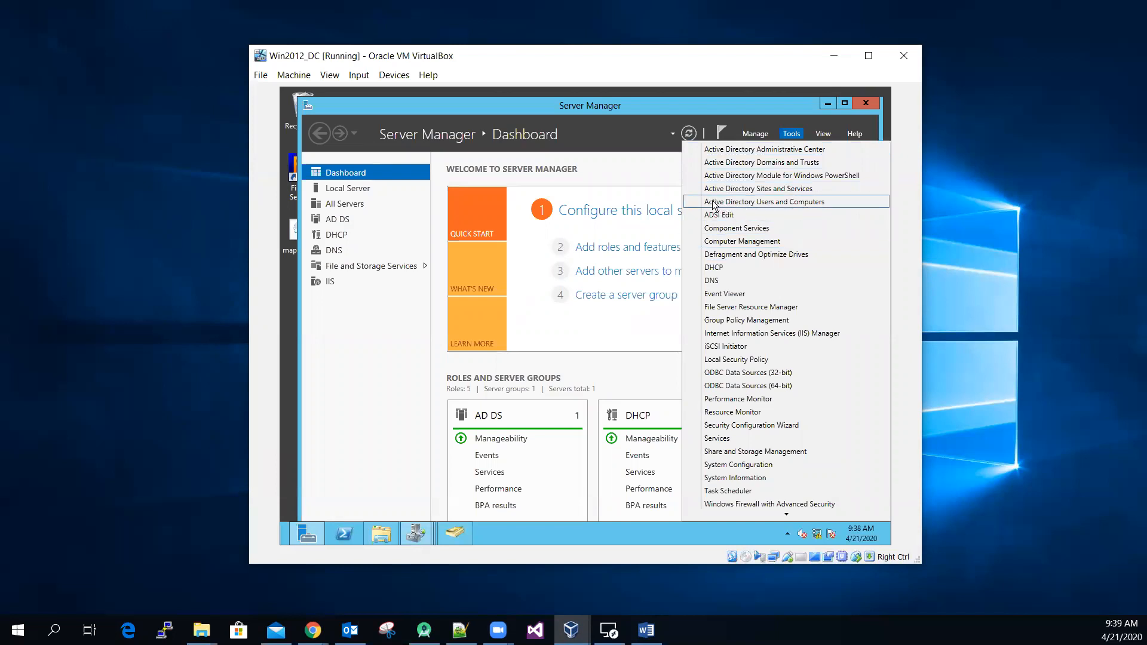
click(756, 200)
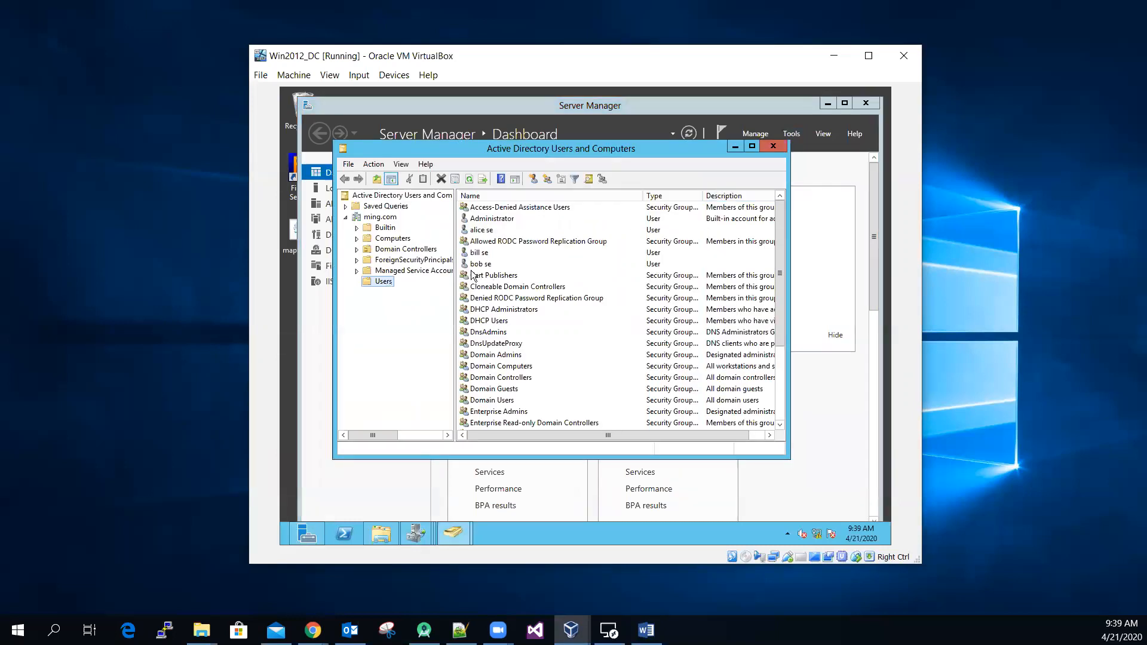
click(480, 233)
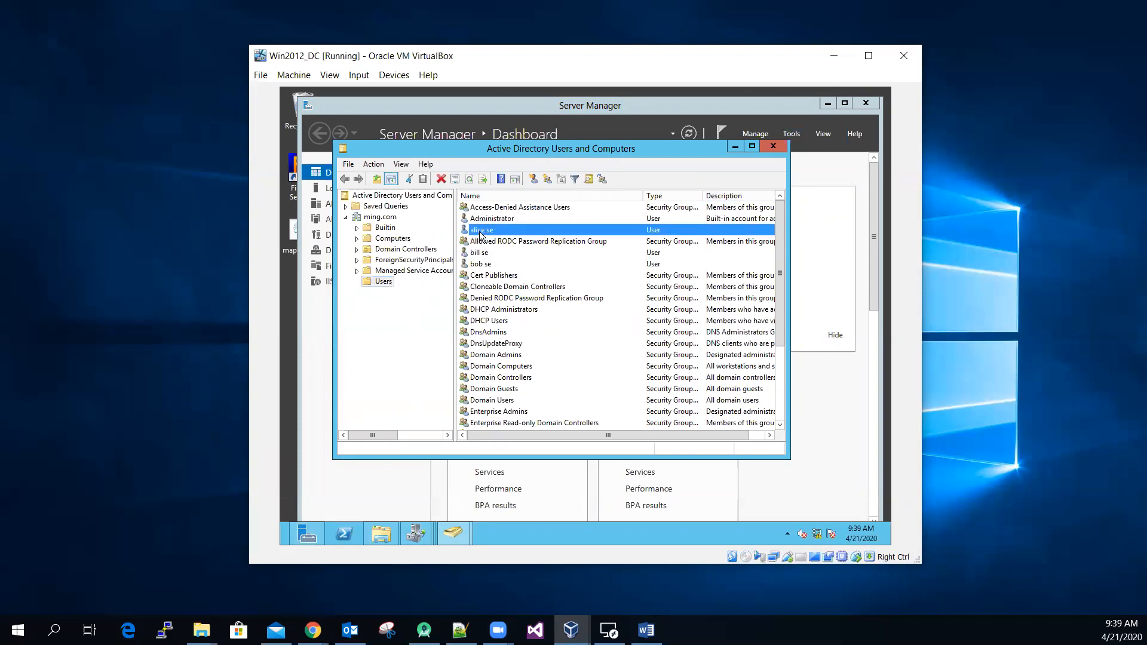
right_click(480, 232)
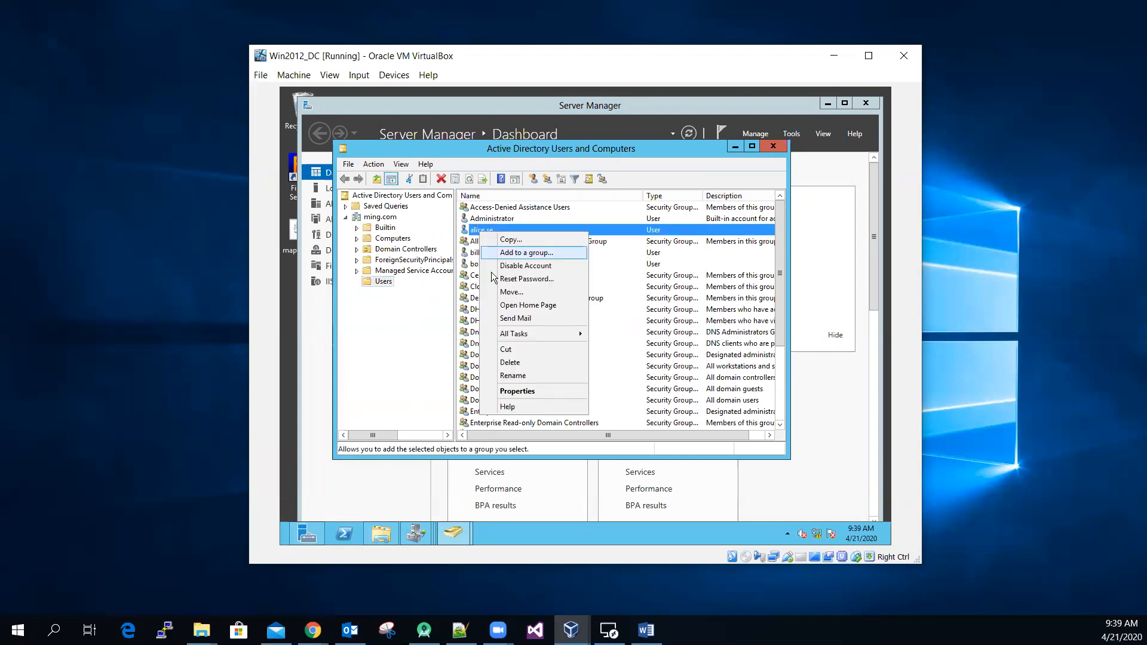
click(544, 394)
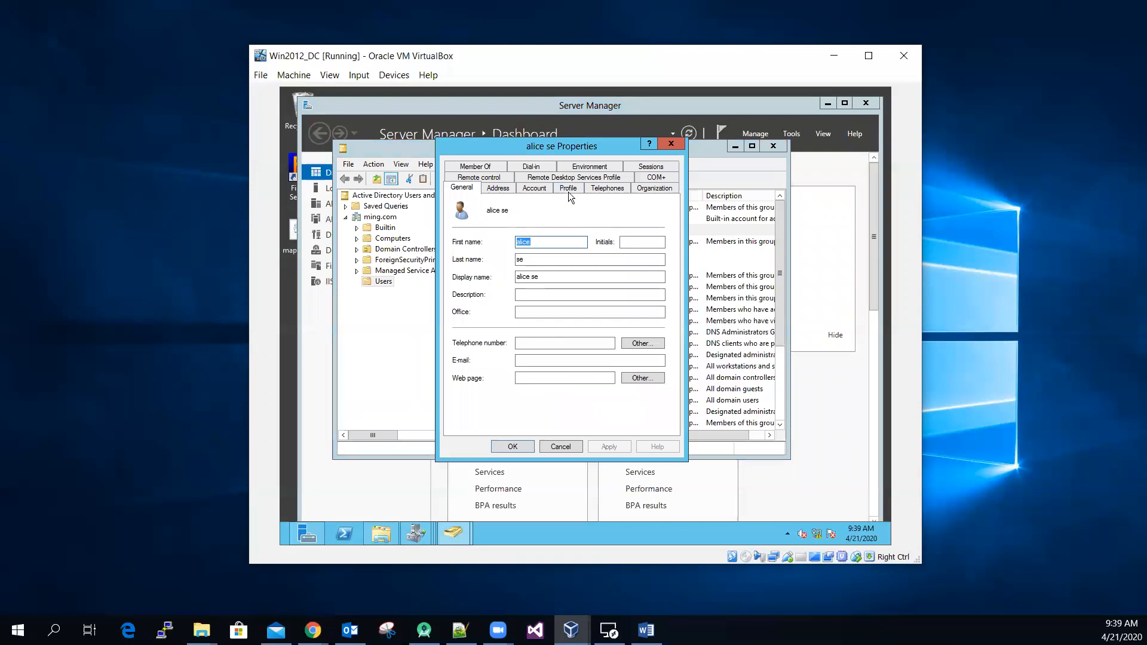
click(568, 188)
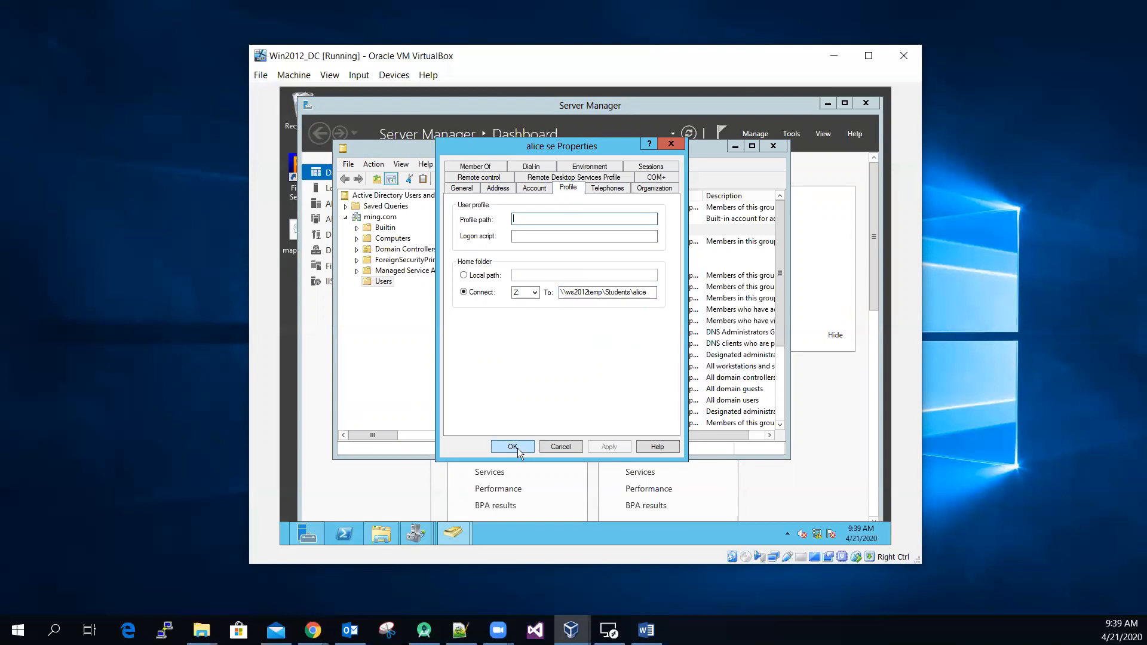
click(560, 447)
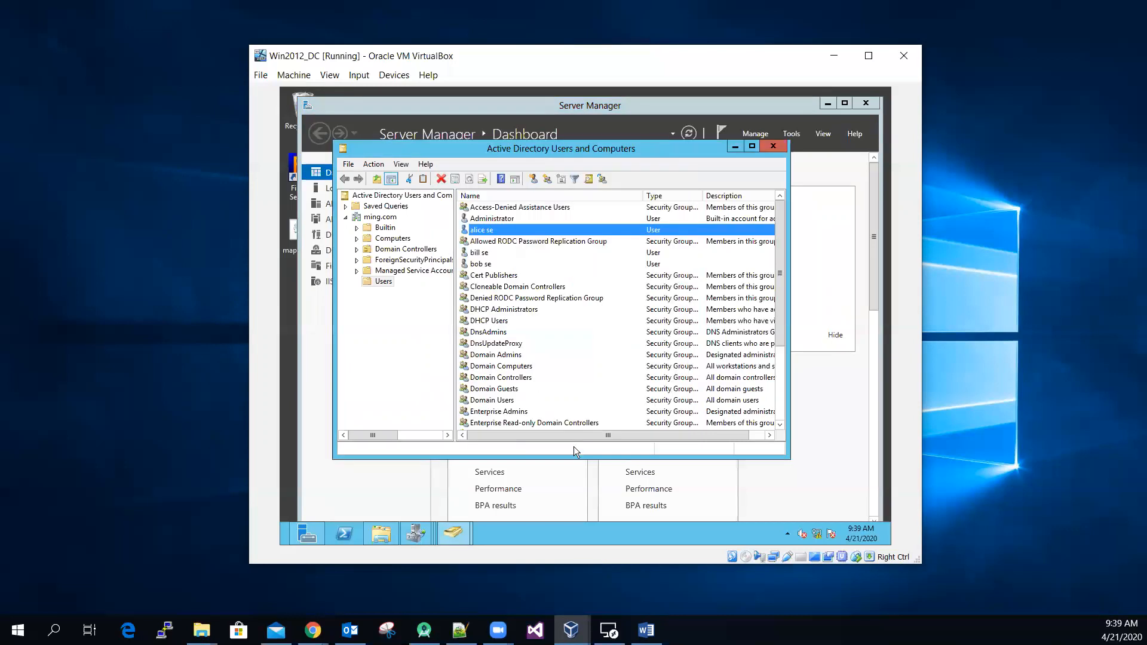
Step: Examine the home folder mapping in the soft-quota user's profile properties and close Active Directory Users and Computers
click(493, 267)
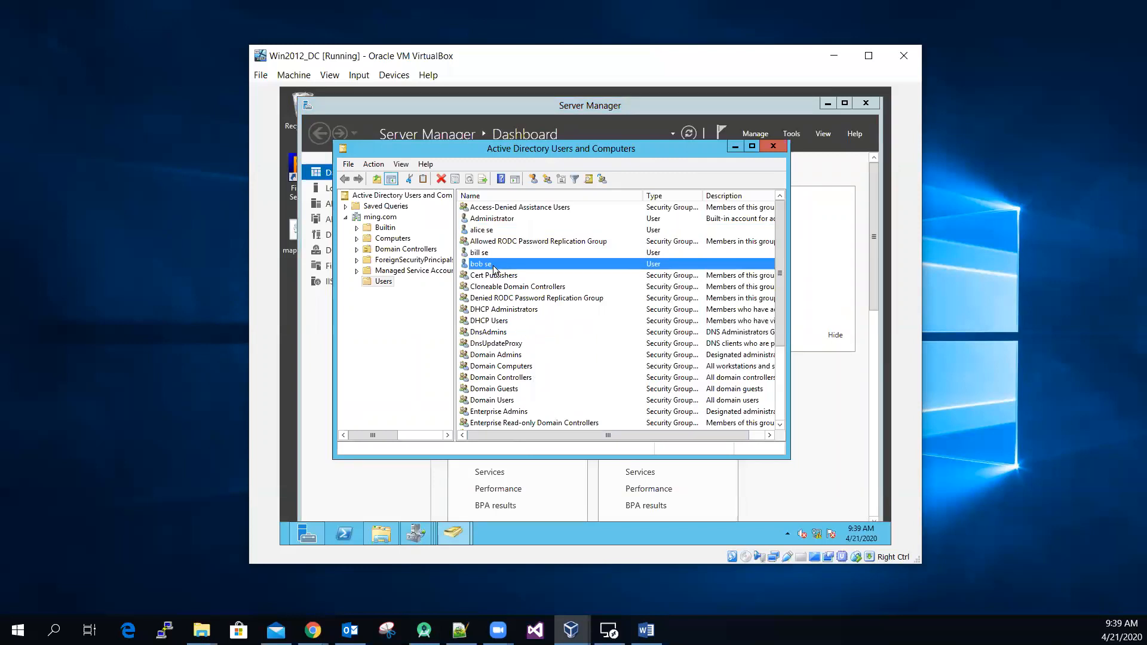
right_click(494, 267)
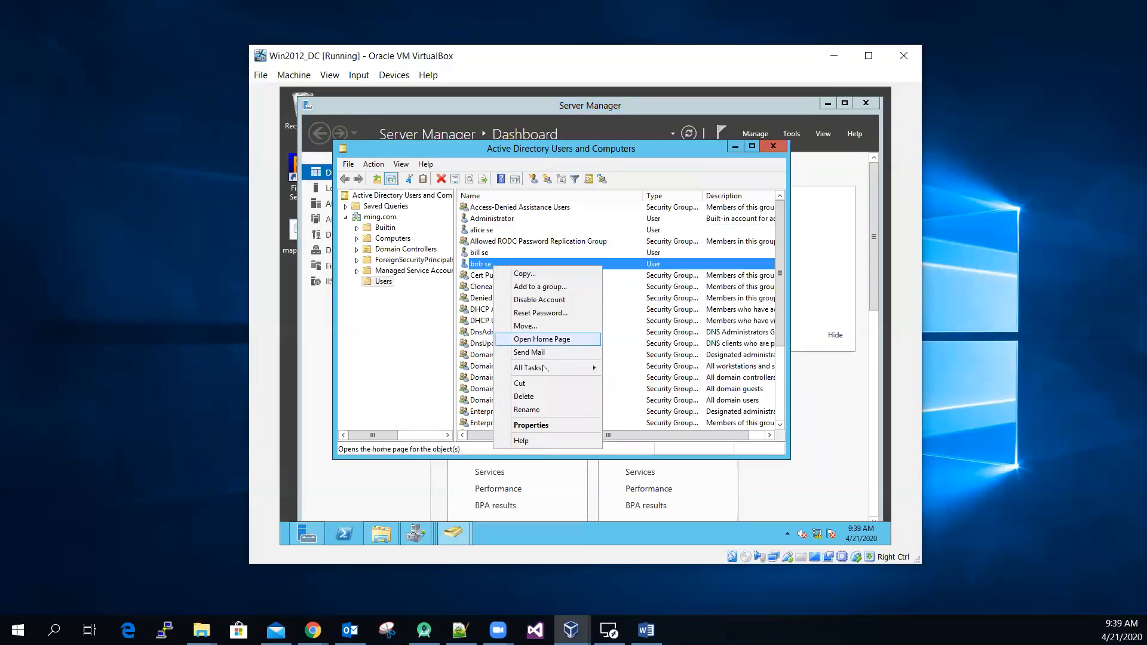
click(559, 425)
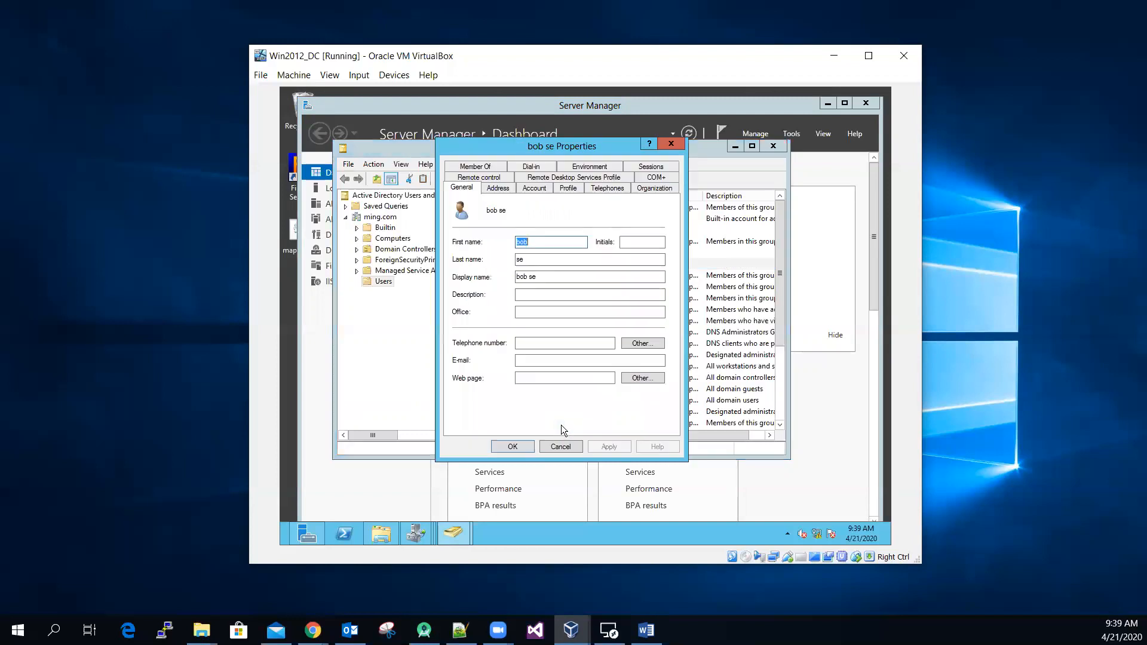
click(575, 189)
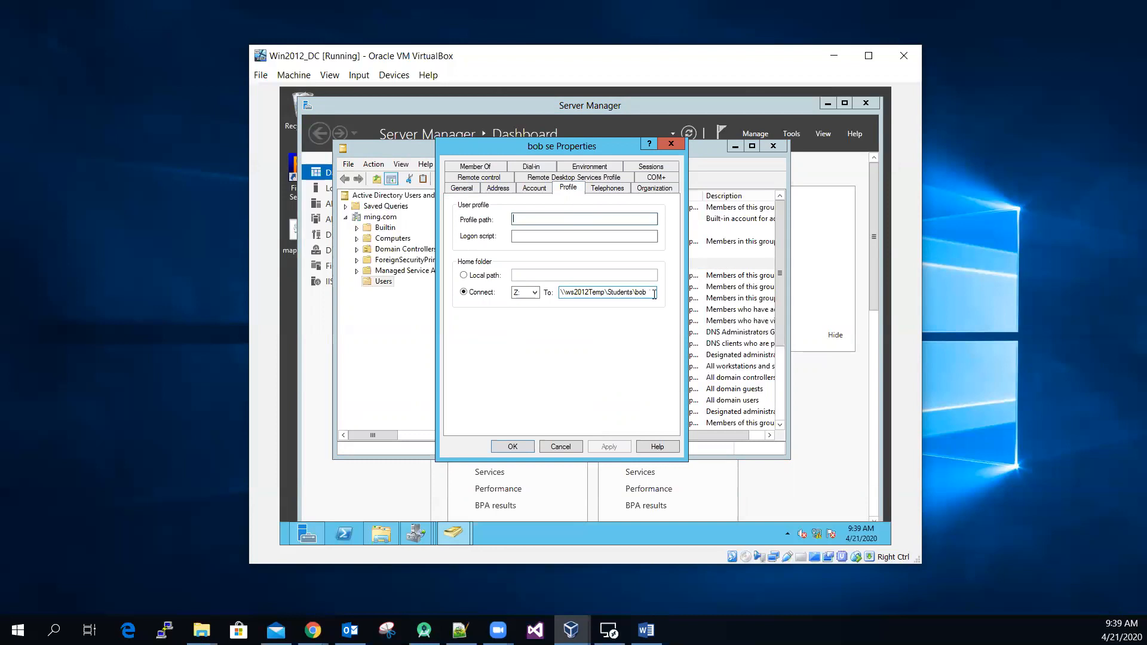
click(520, 296)
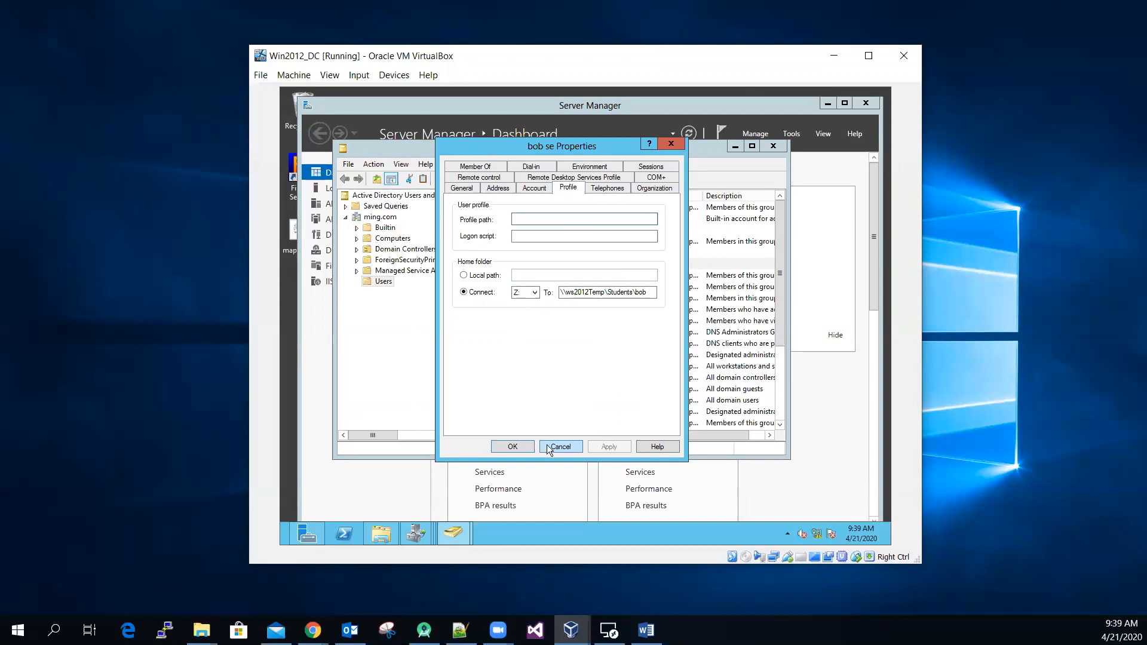
click(523, 449)
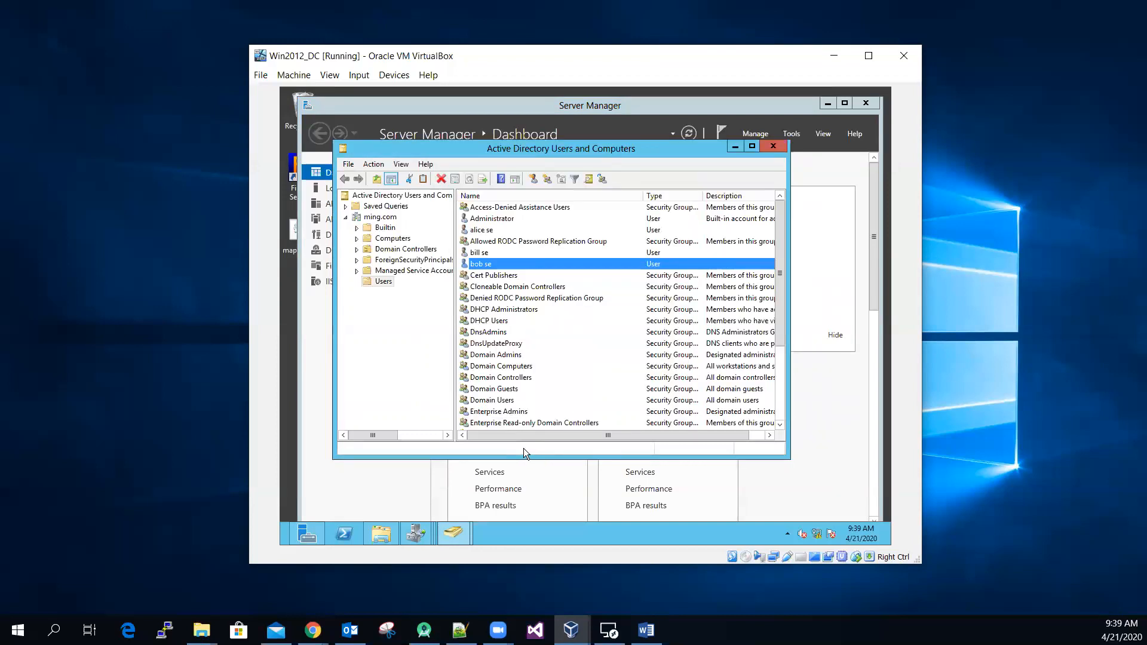
click(773, 147)
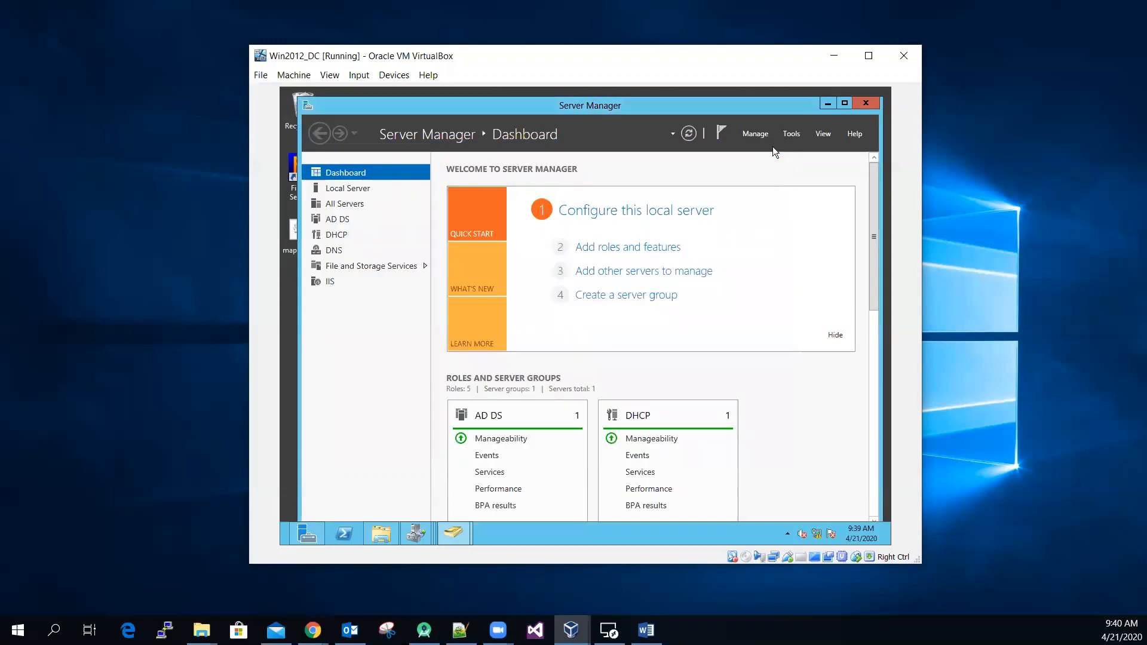
Step: Examine the contents of the Students folder on Local Disk (C:) and of the two quota users' home folders in File Explorer
click(372, 539)
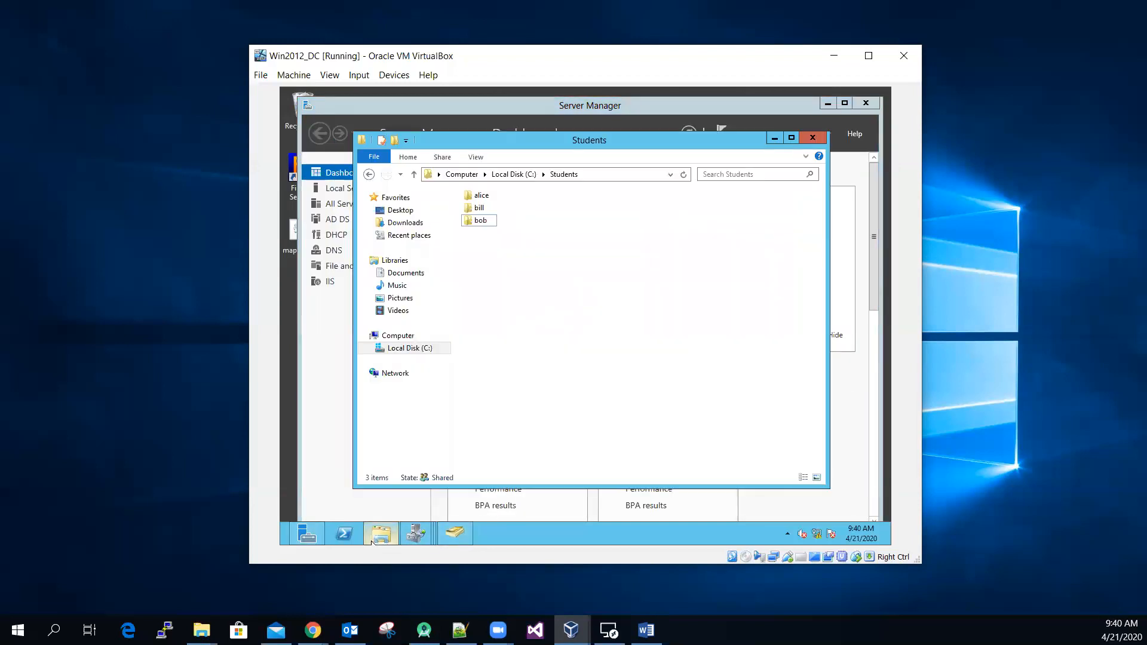
click(517, 175)
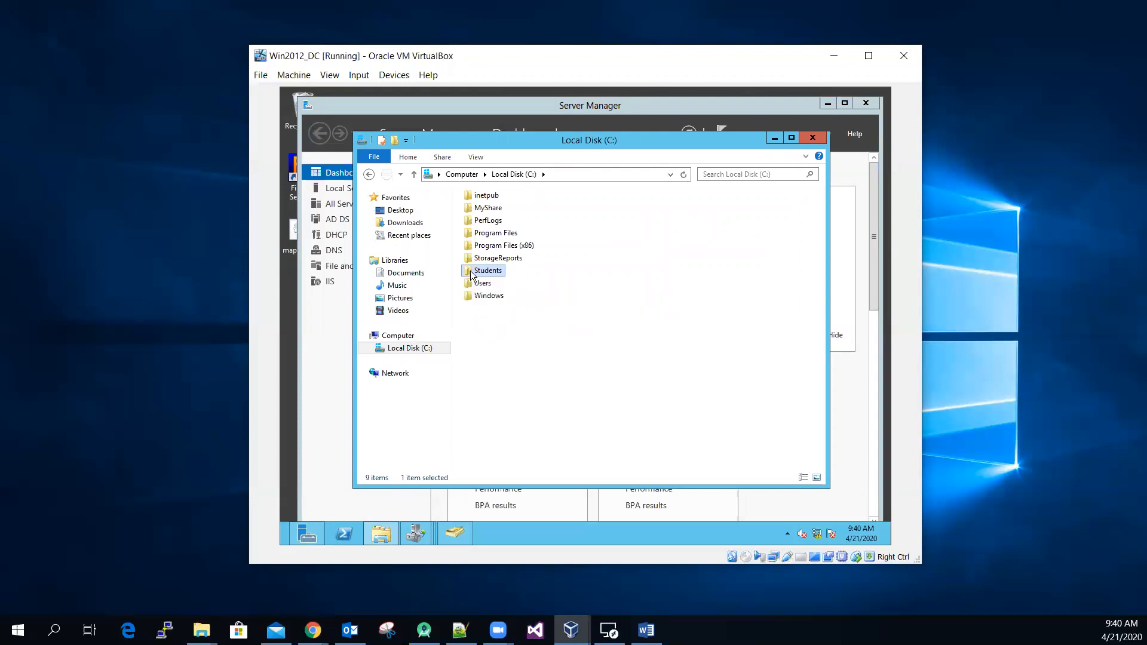
double_click(472, 274)
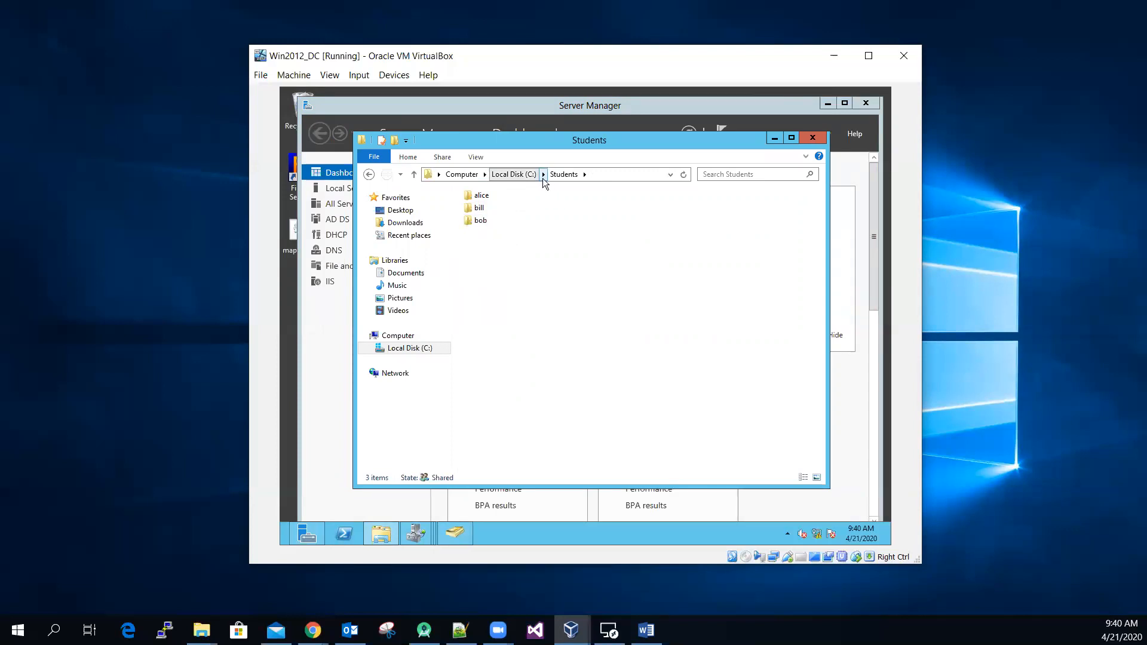
double_click(481, 199)
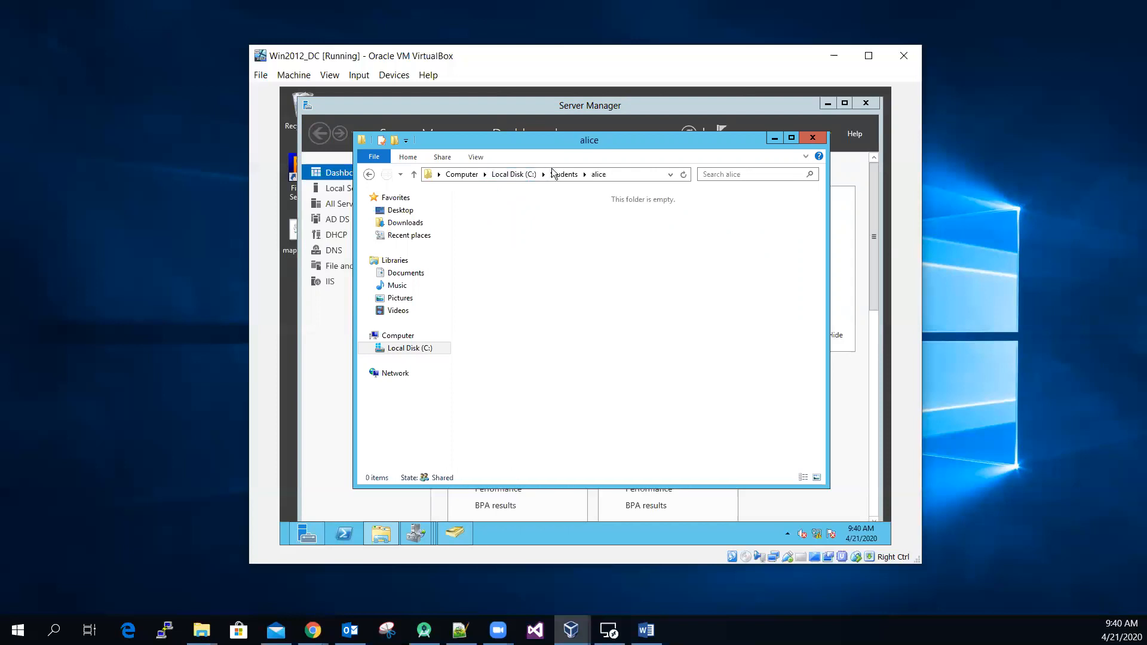
click(560, 175)
double_click(481, 221)
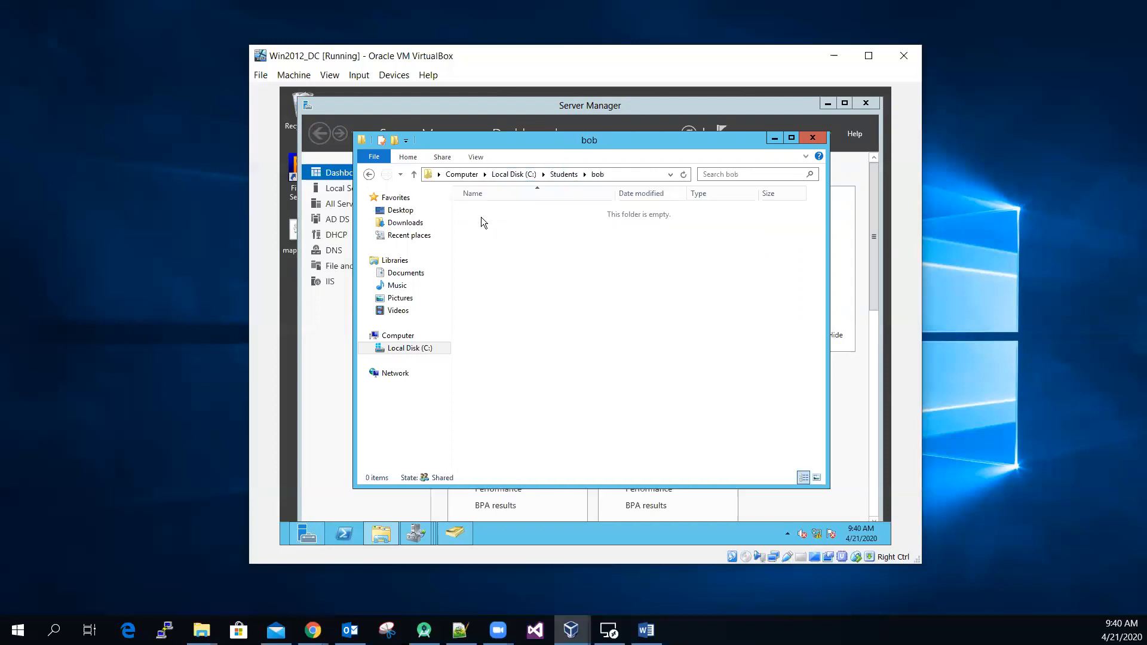
click(561, 174)
Step: Check the network sharing settings of the C:\Students folder and reopen the folder
click(517, 174)
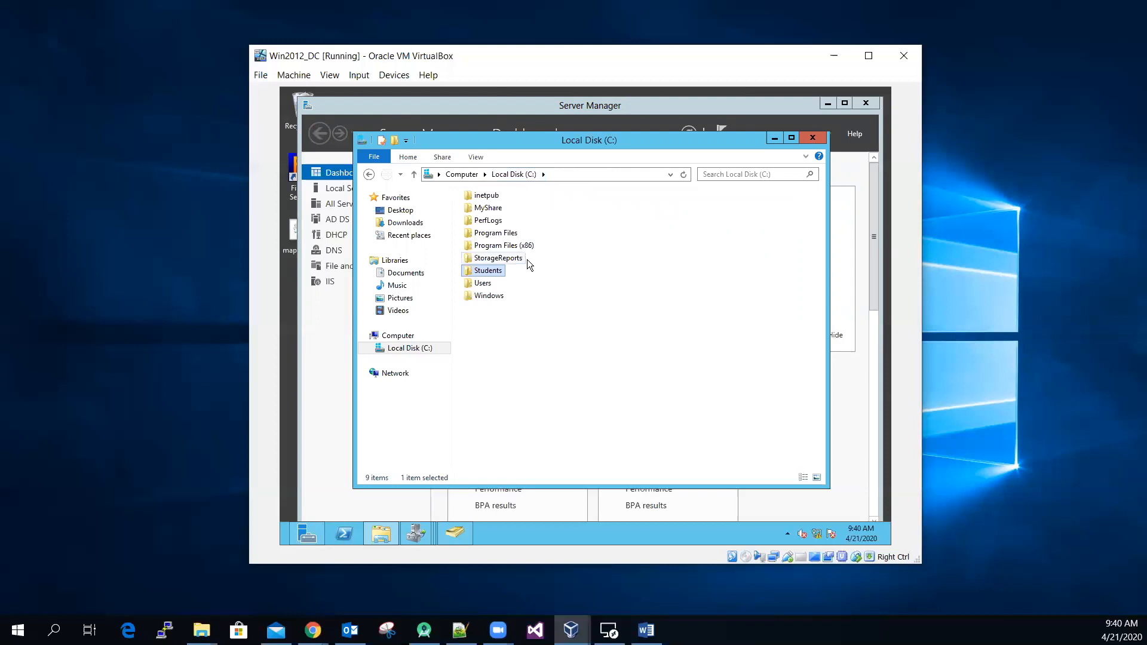
right_click(477, 273)
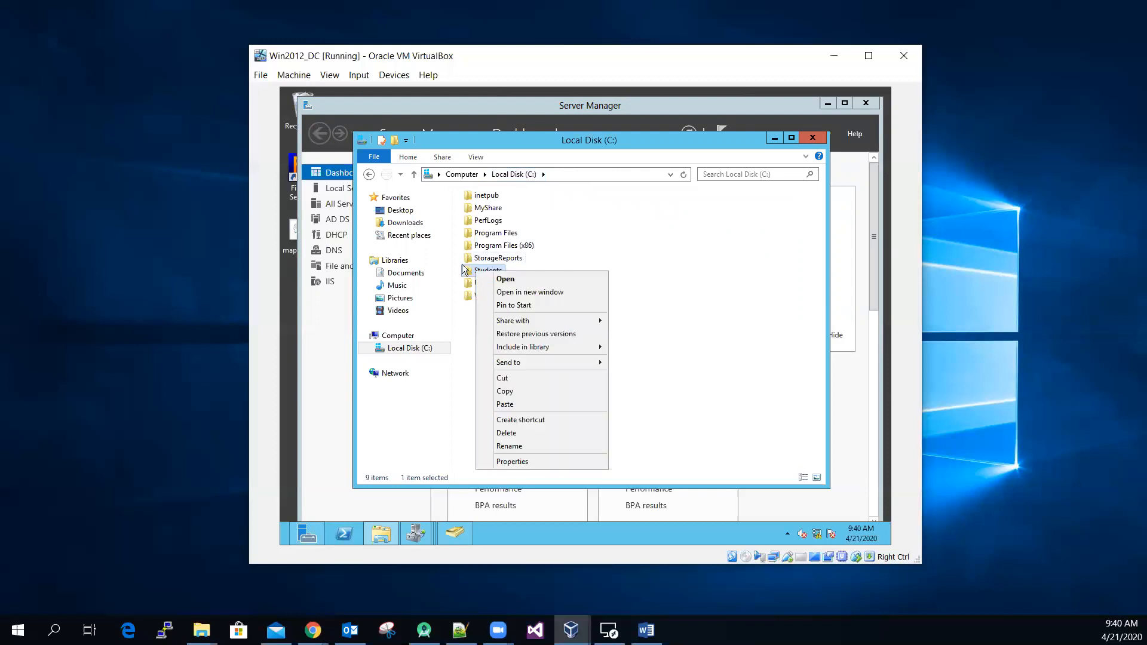
click(537, 462)
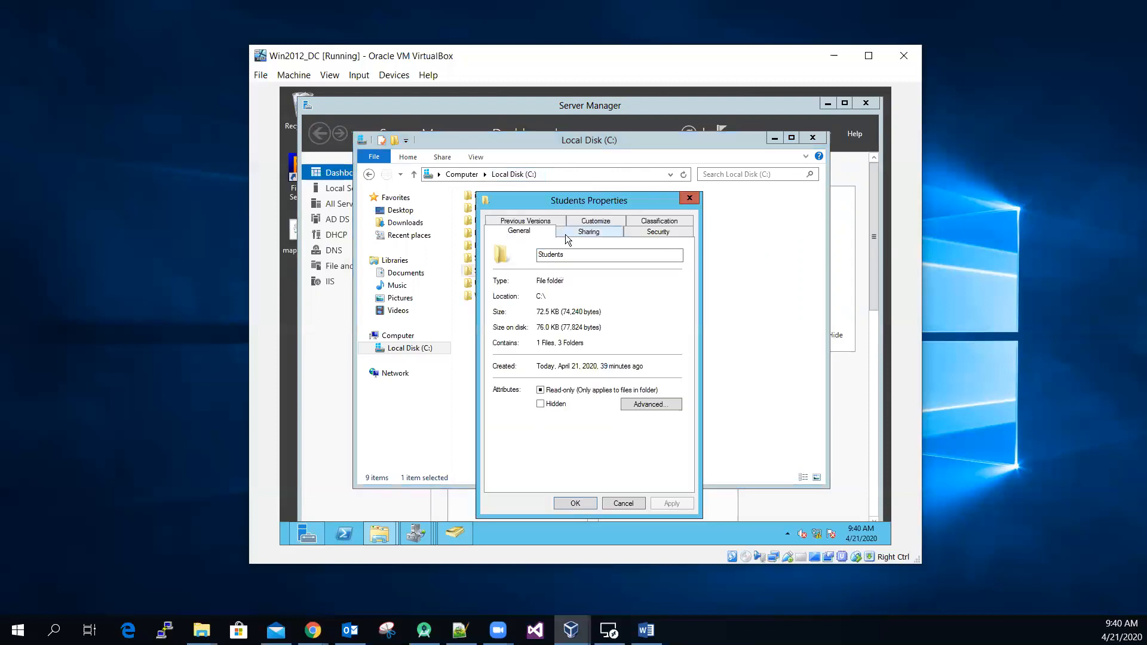
click(586, 233)
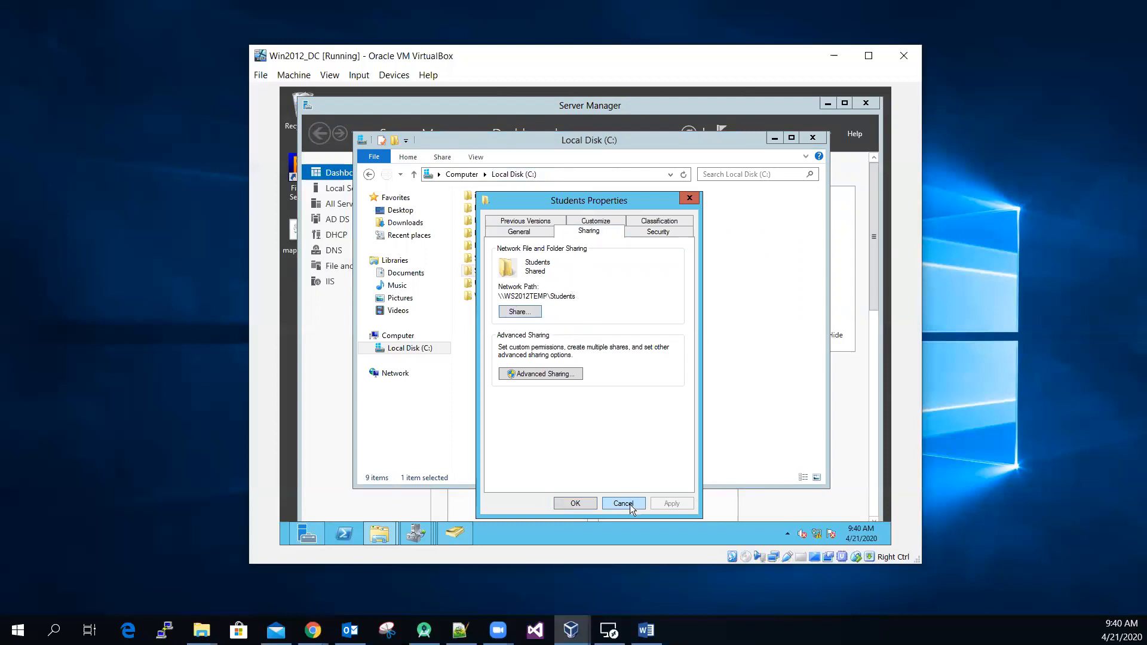
click(575, 503)
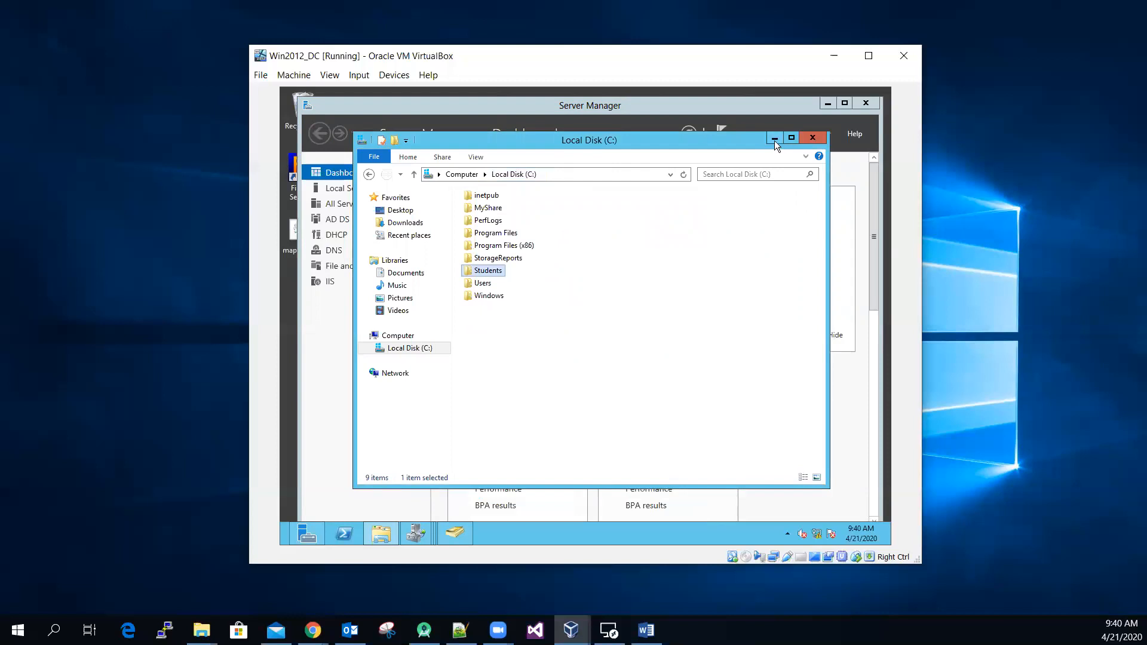
double_click(483, 272)
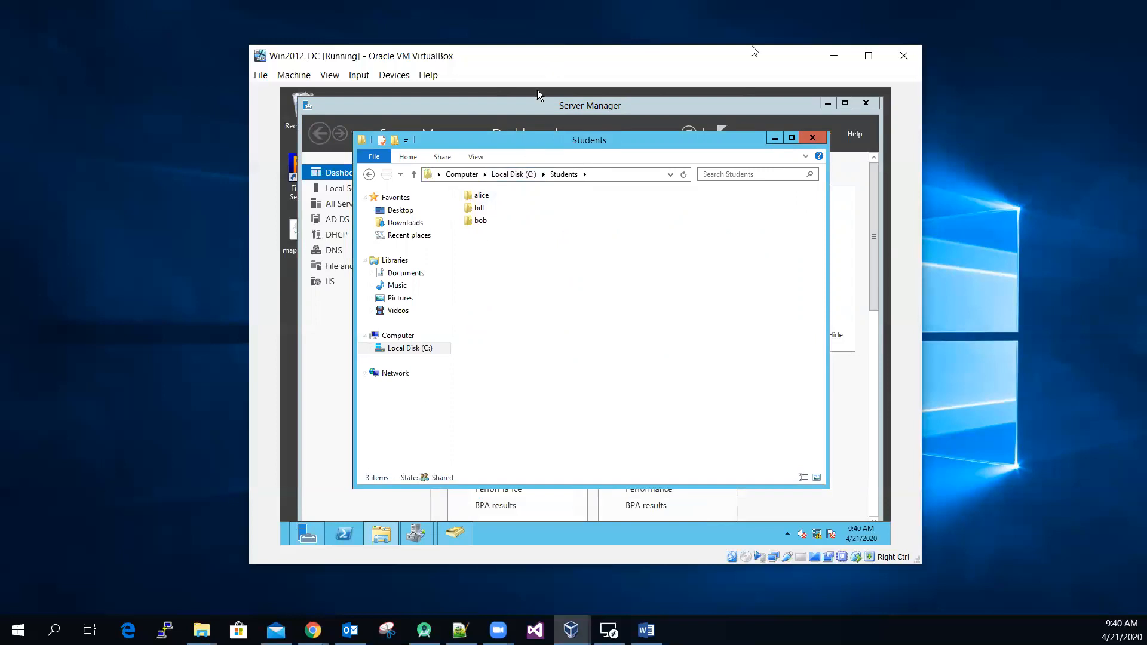
Step: Switch to the Win7_prof32_DC virtual machine and log off the current domain user
drag(550, 59, 758, 47)
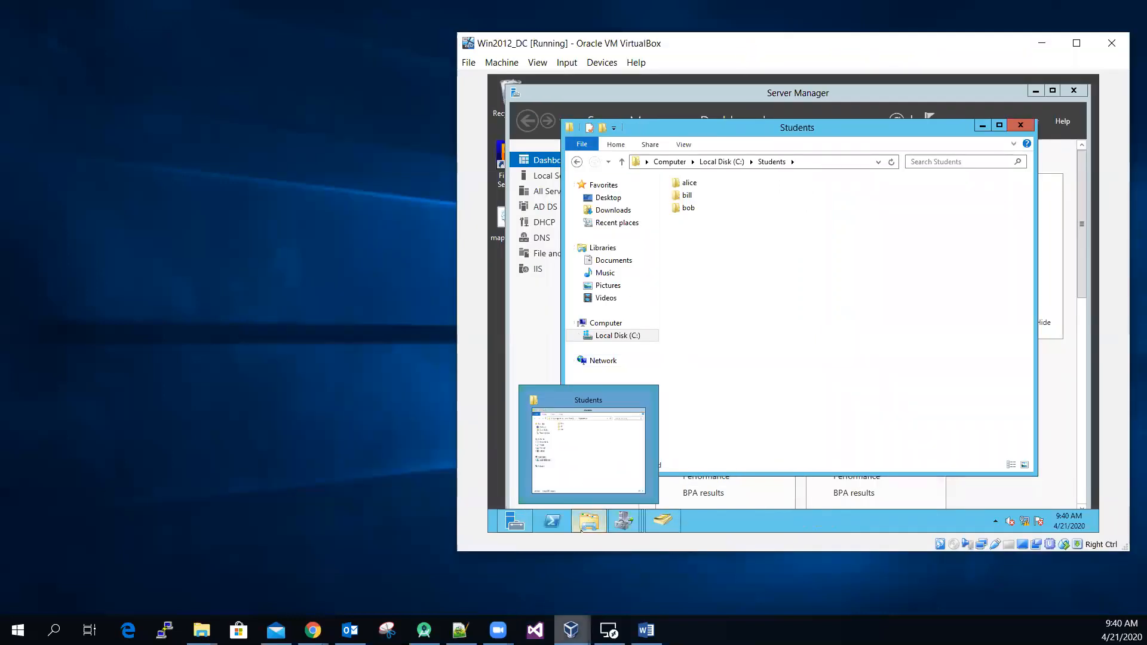
mouse_move(570, 627)
click(701, 577)
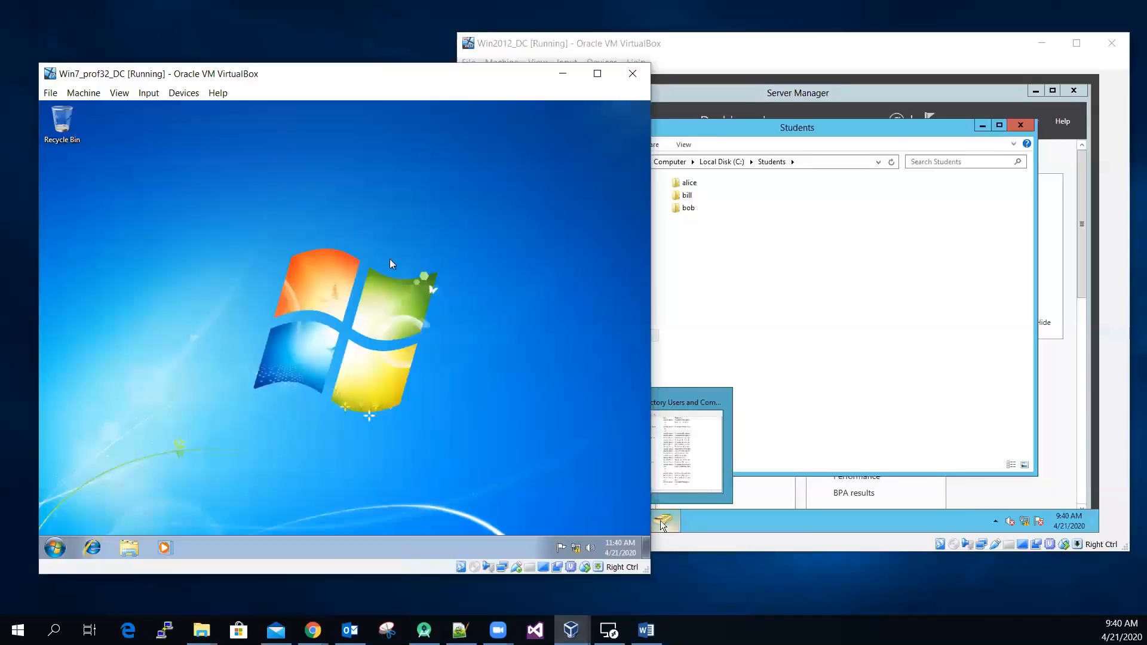
click(56, 550)
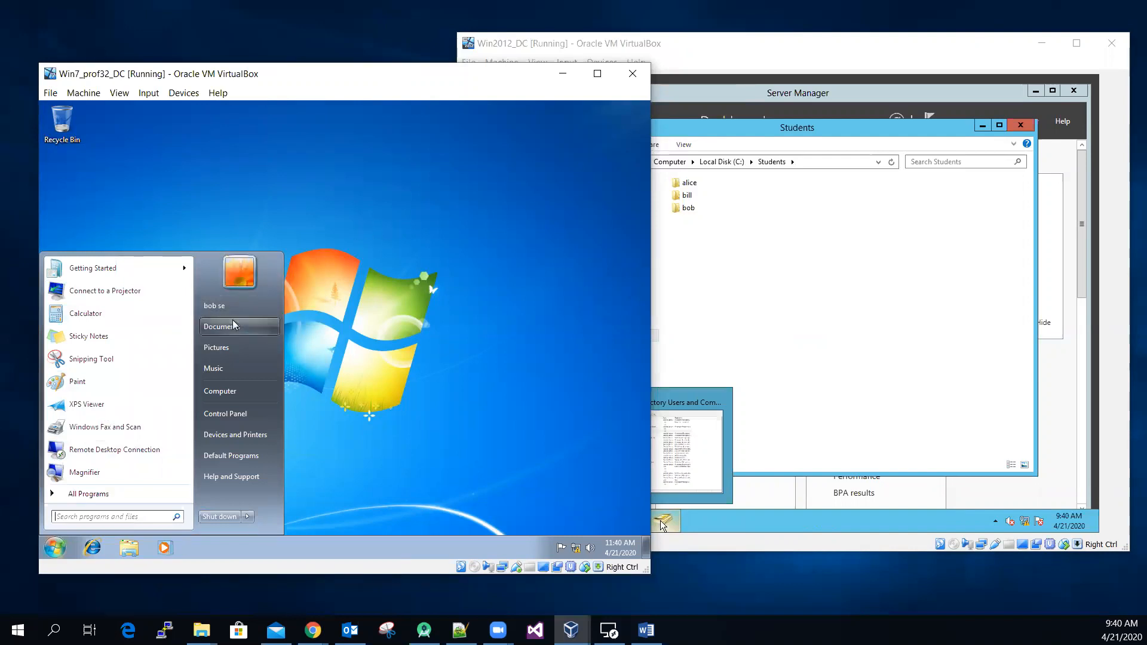
click(247, 519)
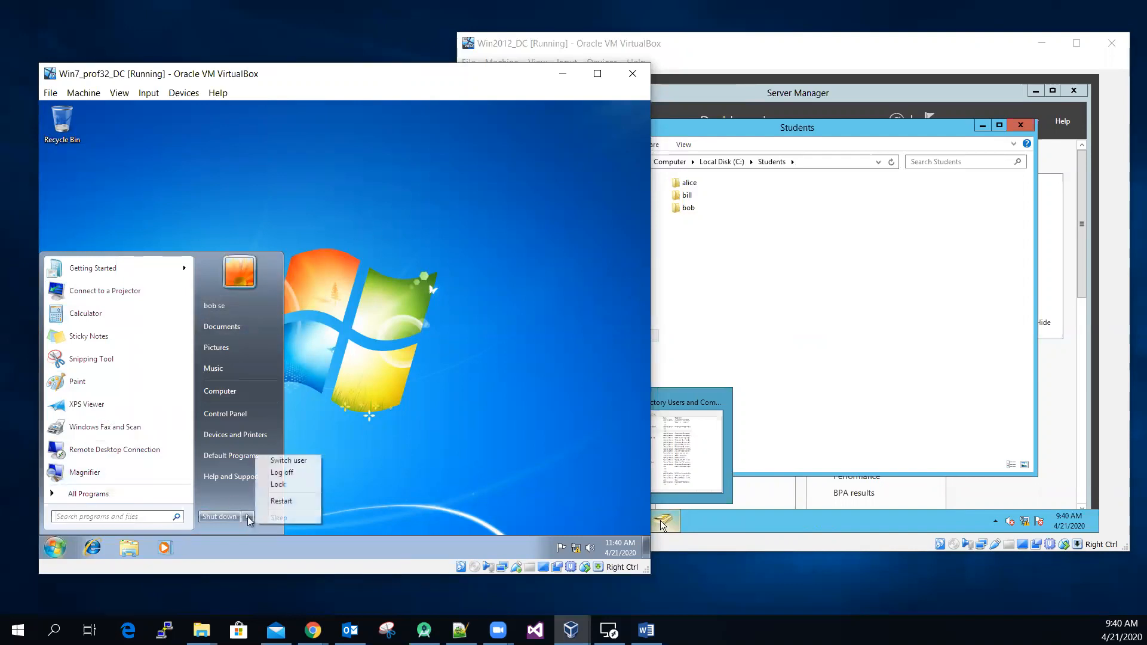
click(305, 473)
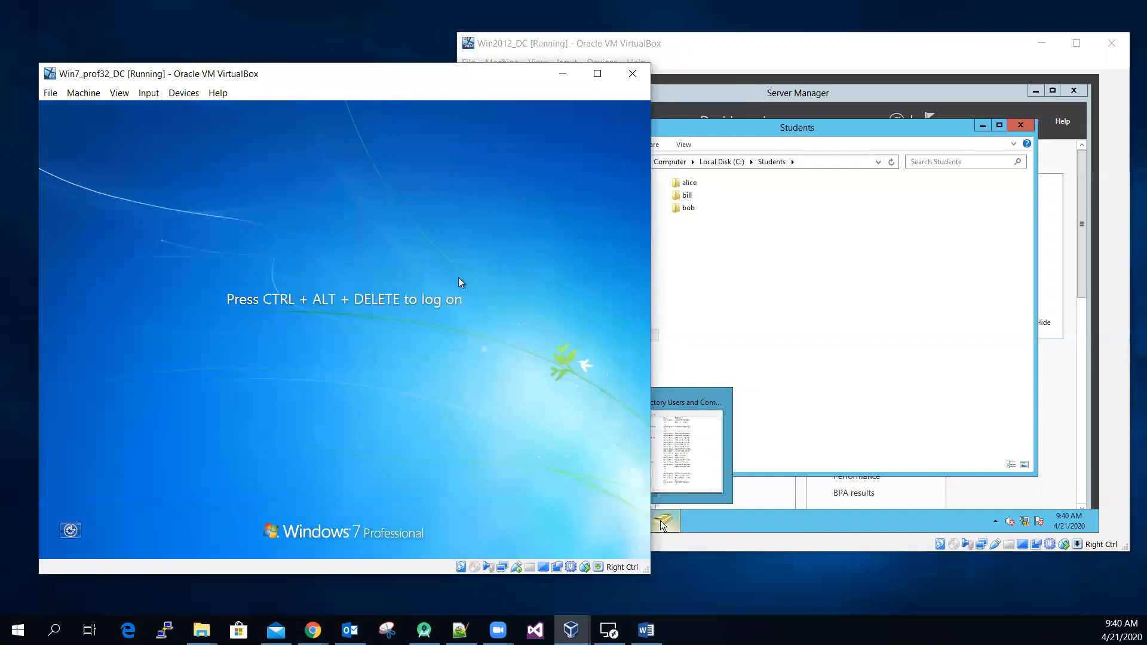
Step: Log on to the Windows 7 client as another user, entering the hard-quota user's name and account password
click(149, 93)
mouse_move(225, 114)
click(306, 132)
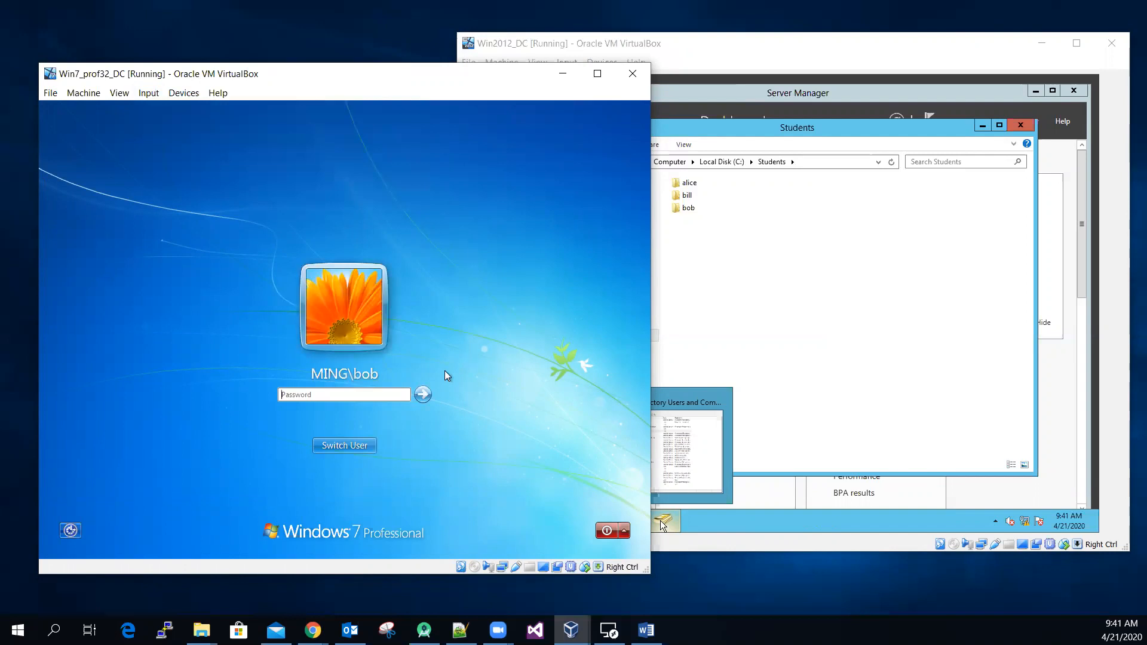
click(344, 450)
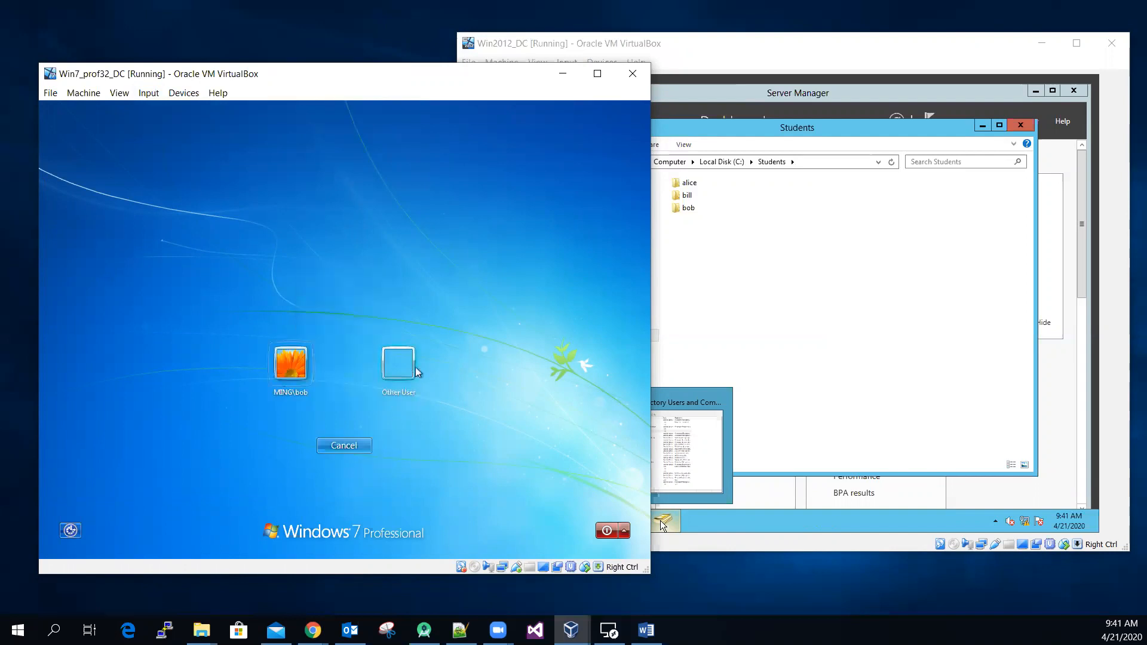
click(395, 366)
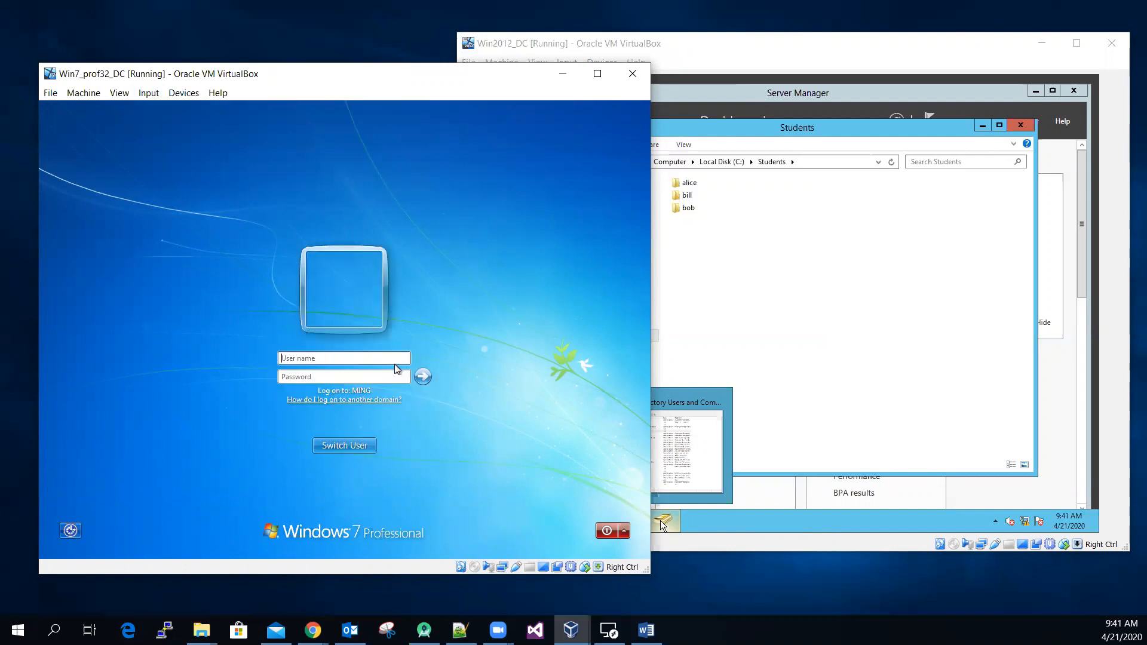
text(alice****)
click(422, 376)
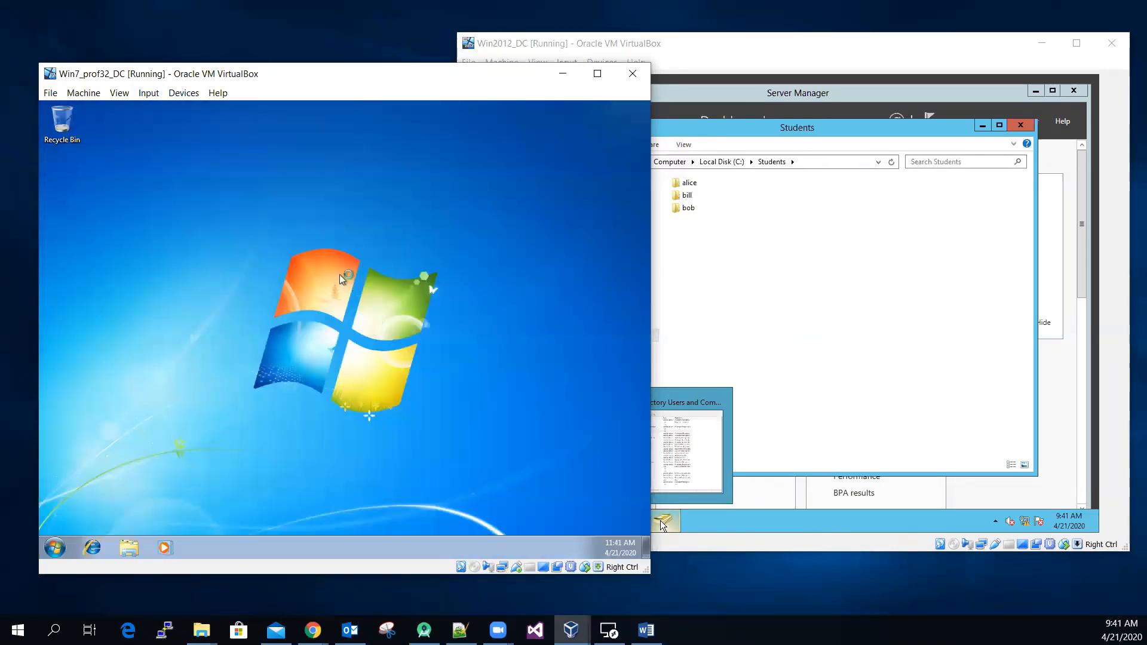
Step: Open the hard-quota user's mapped home drive (Z:) from Computer and move its window clear for a second one
click(129, 548)
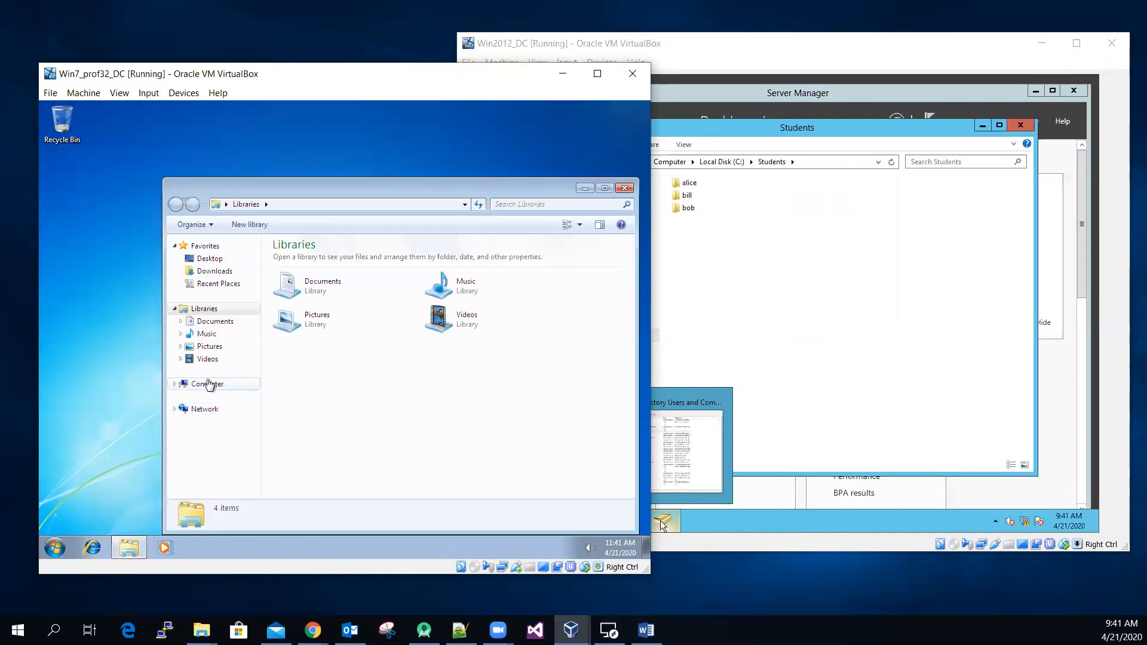
click(209, 386)
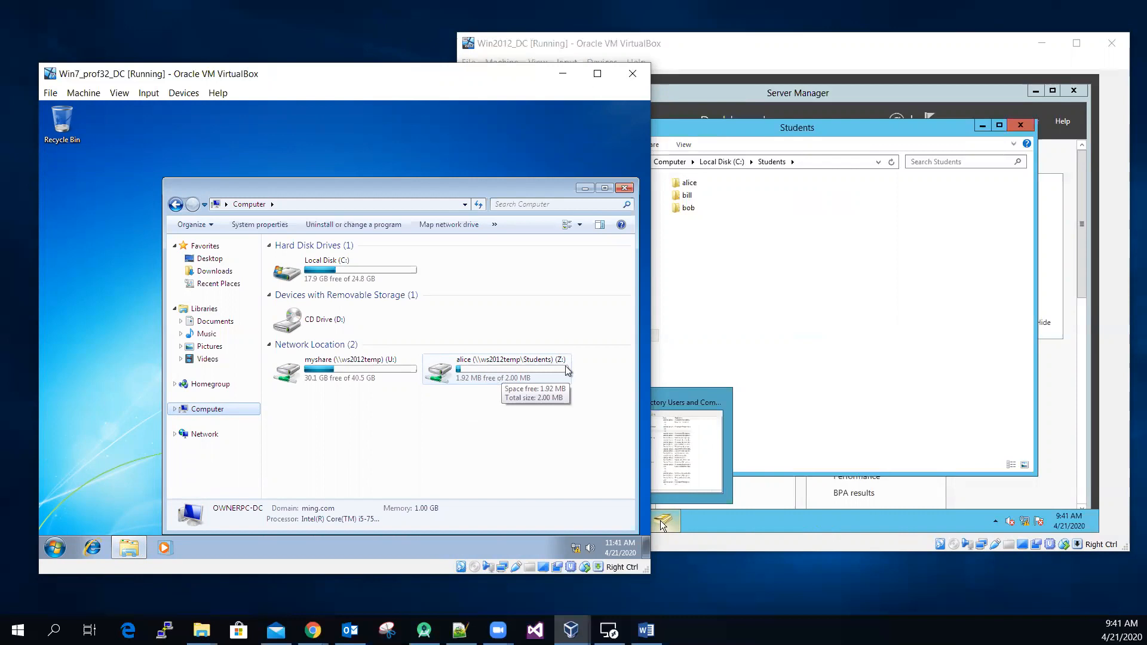
double_click(439, 379)
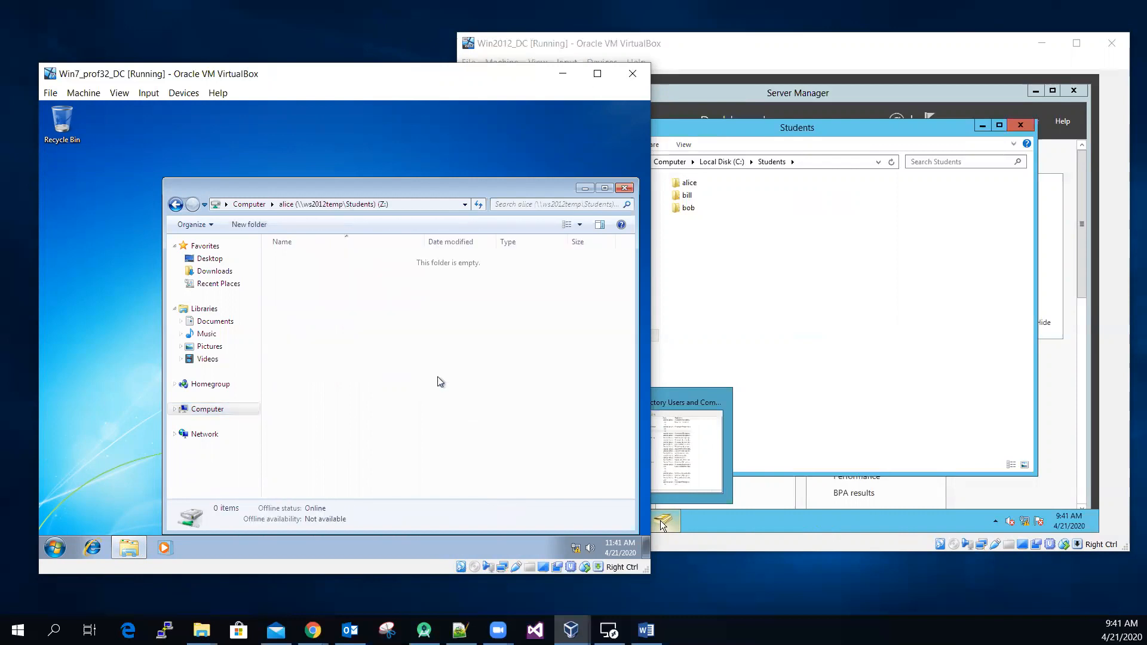
drag(404, 192, 310, 124)
click(594, 363)
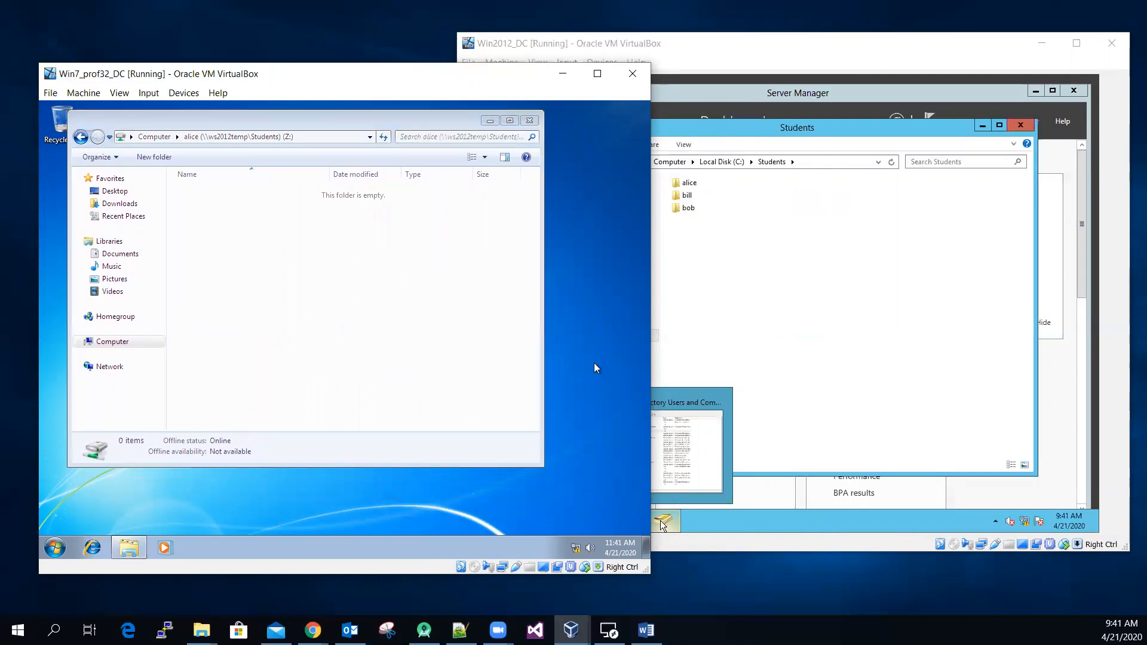
Step: Open the Sample Pictures folder in a second Explorer window and copy the four pictures Chrysanthemum, Desert, Hydrangeas and Jellyfish
key(super+e)
drag(293, 136, 345, 187)
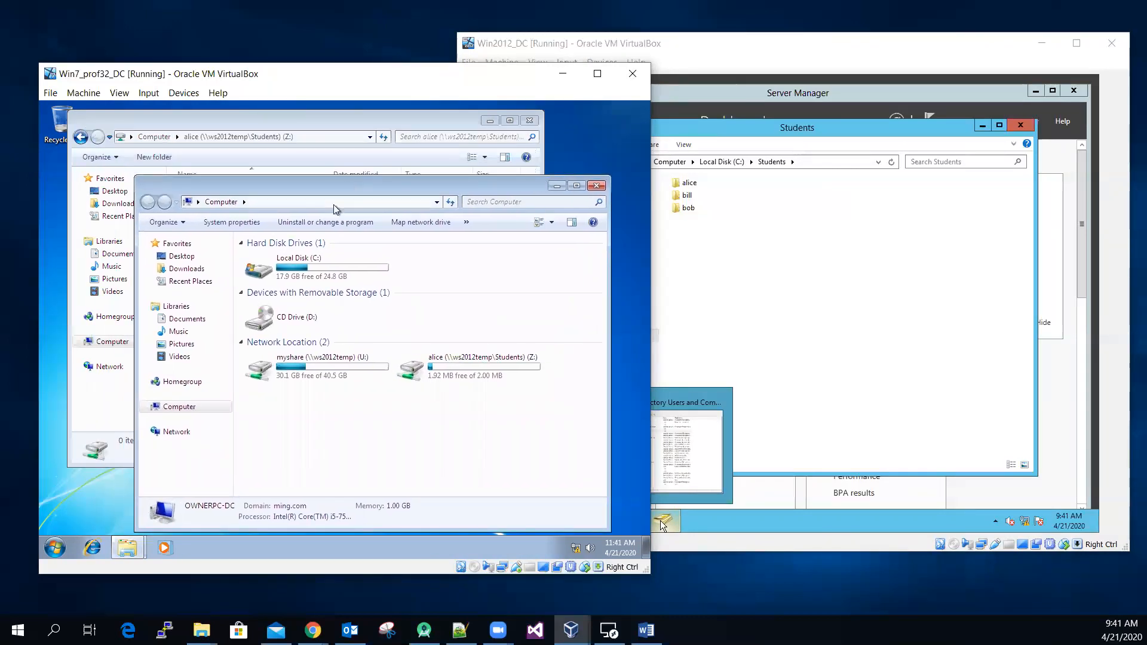
click(182, 344)
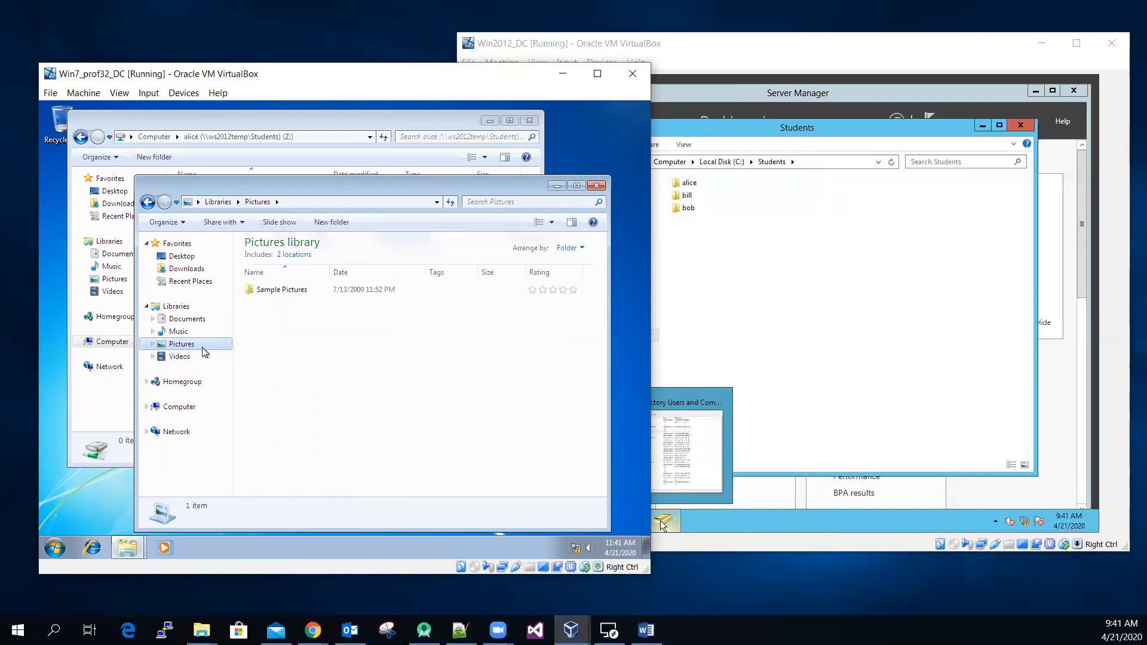
double_click(292, 290)
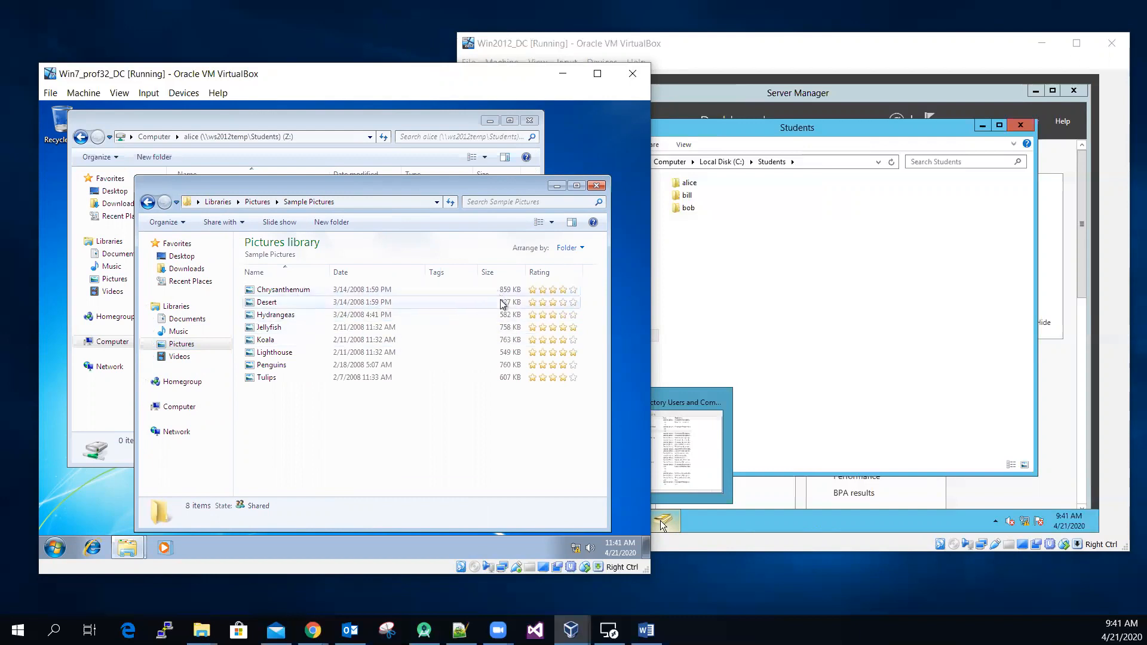
click(289, 290)
shift+click(297, 331)
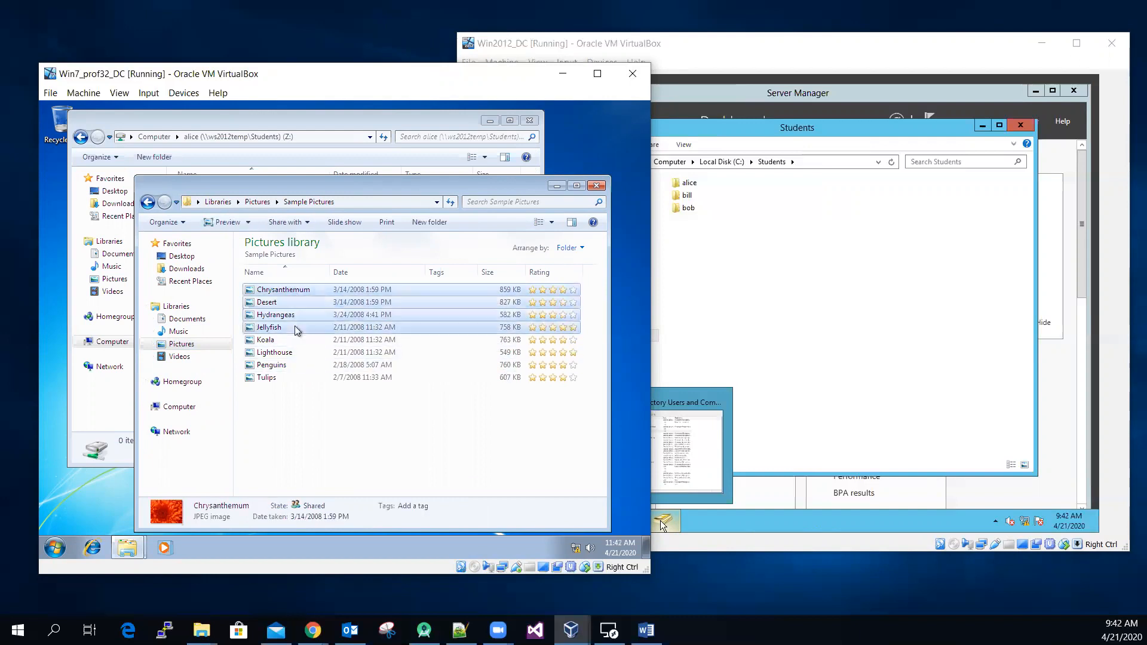
right_click(297, 330)
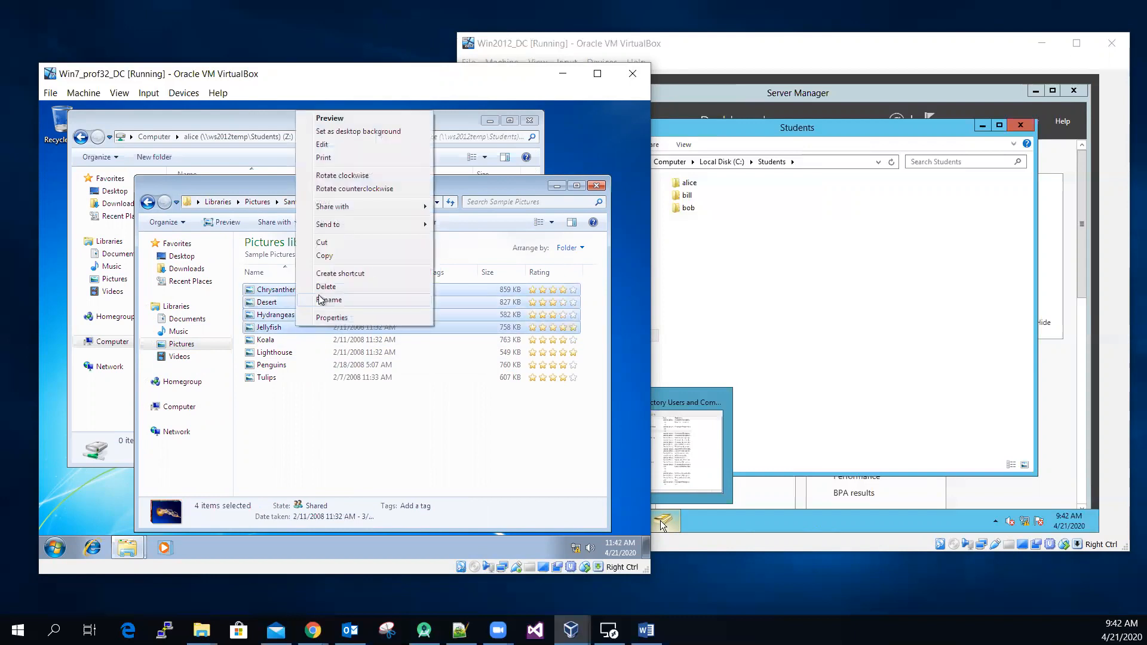
click(342, 258)
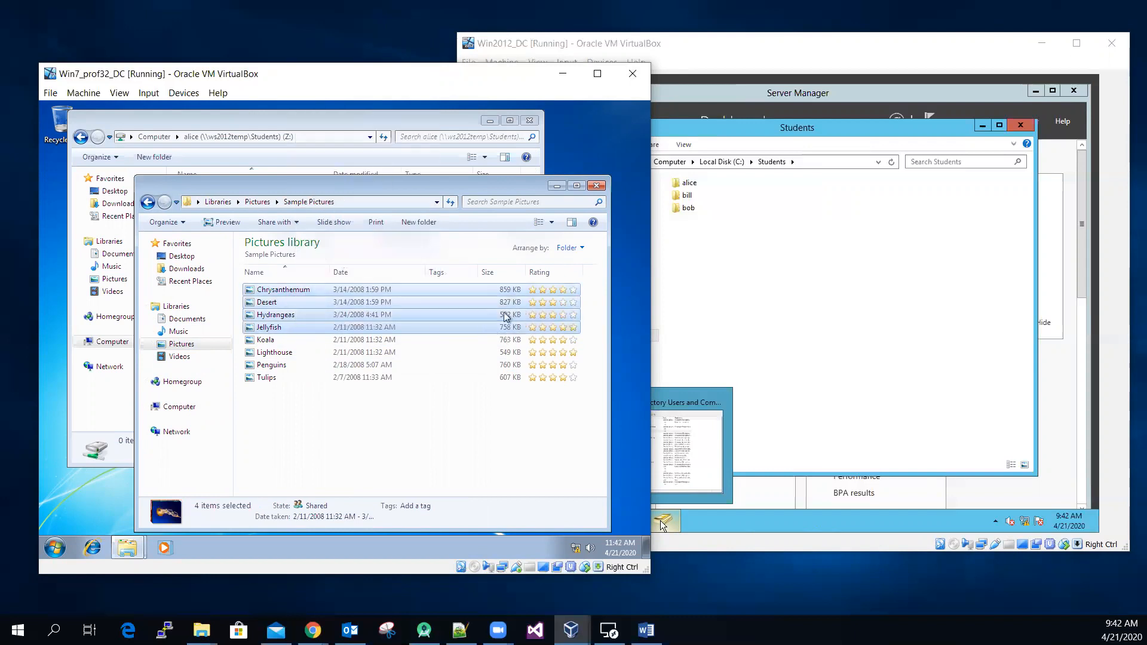
Step: Paste the four copied pictures into the Z: home drive, skipping what does not fit within the quota
click(557, 186)
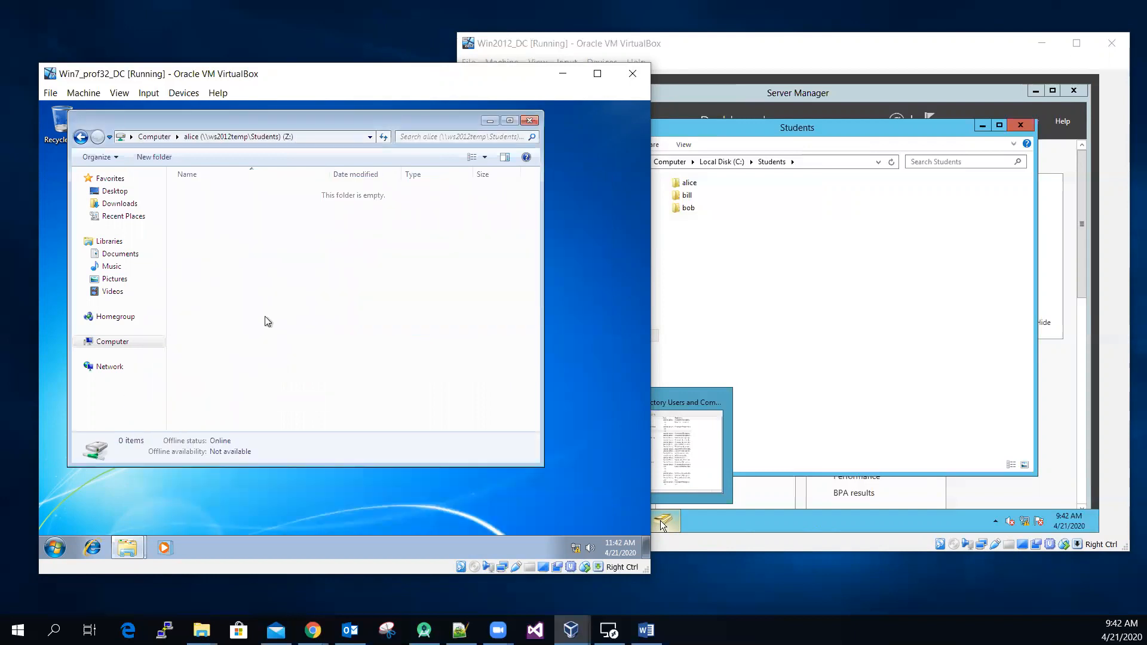
right_click(265, 316)
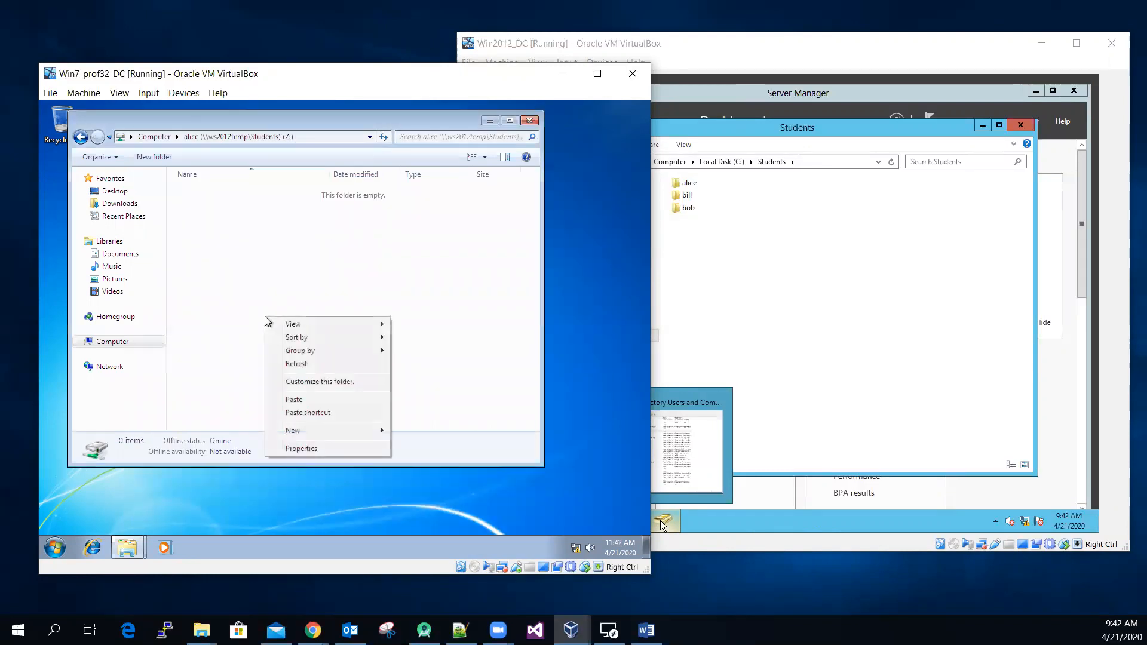
click(311, 399)
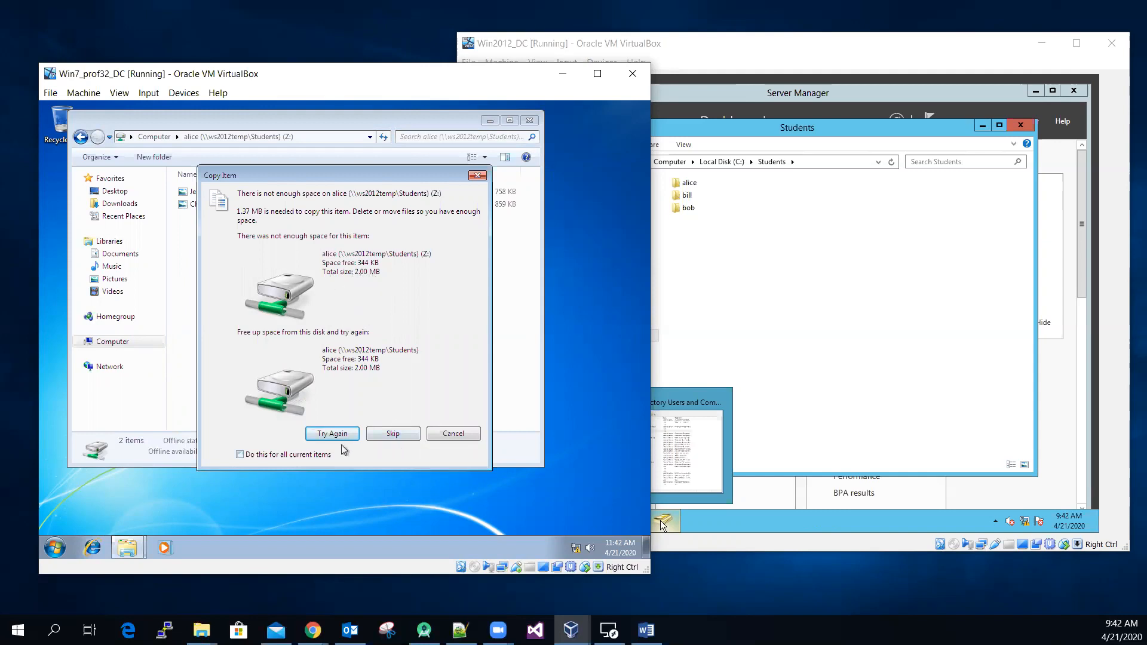
click(410, 436)
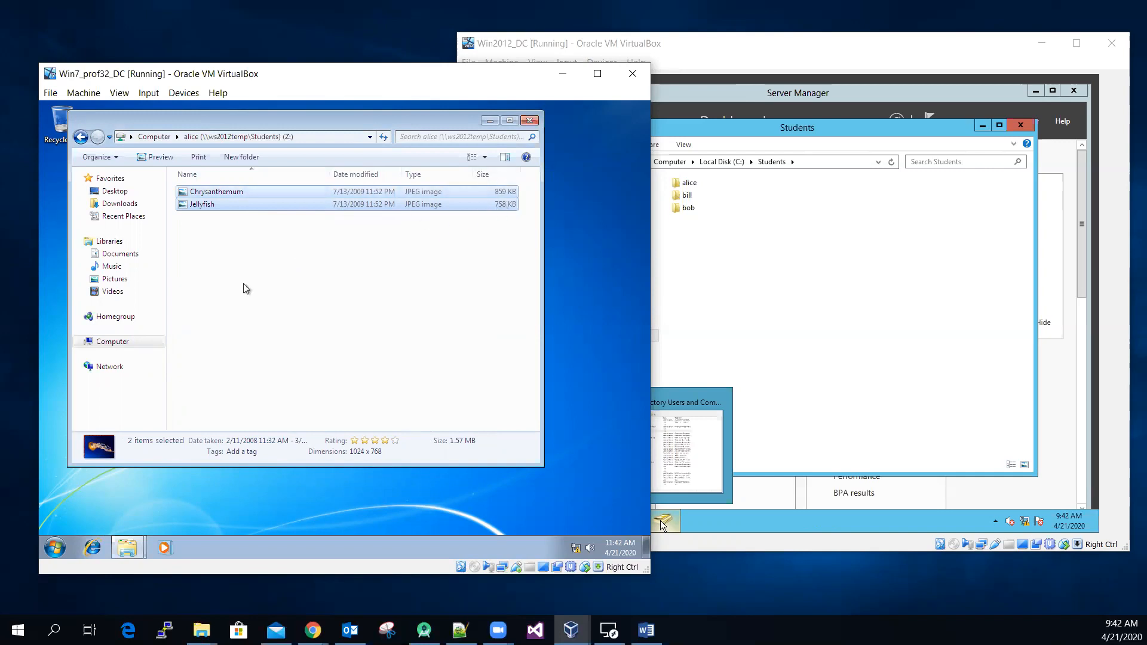
Step: Create a new folder in the Z: home drive, keeping the default name
click(207, 283)
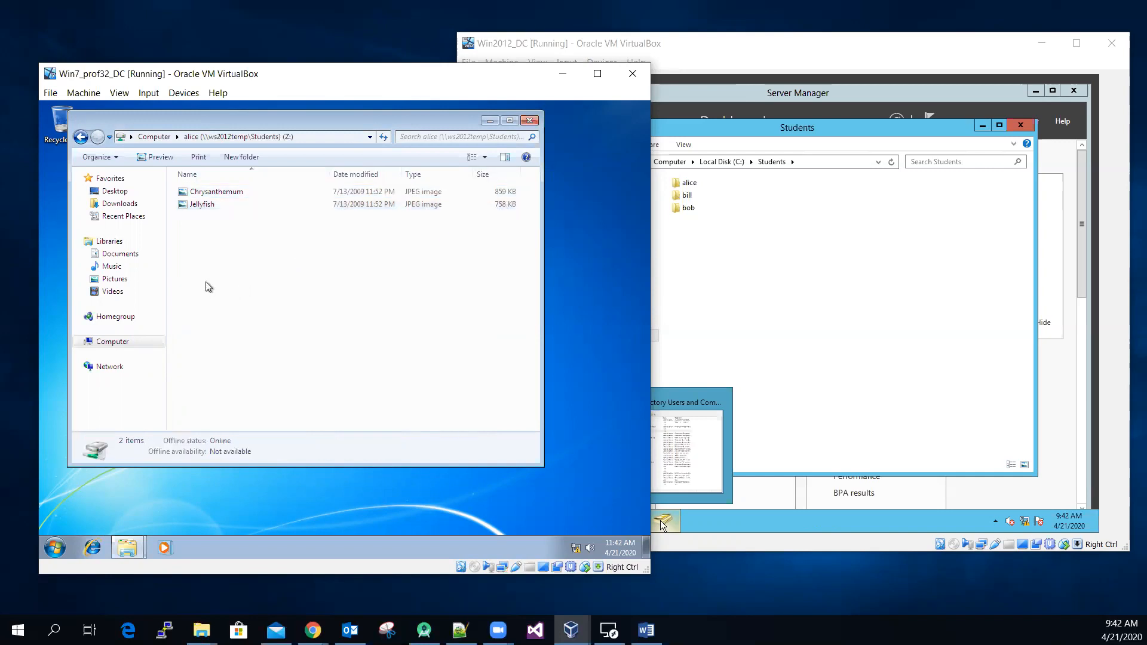
right_click(205, 282)
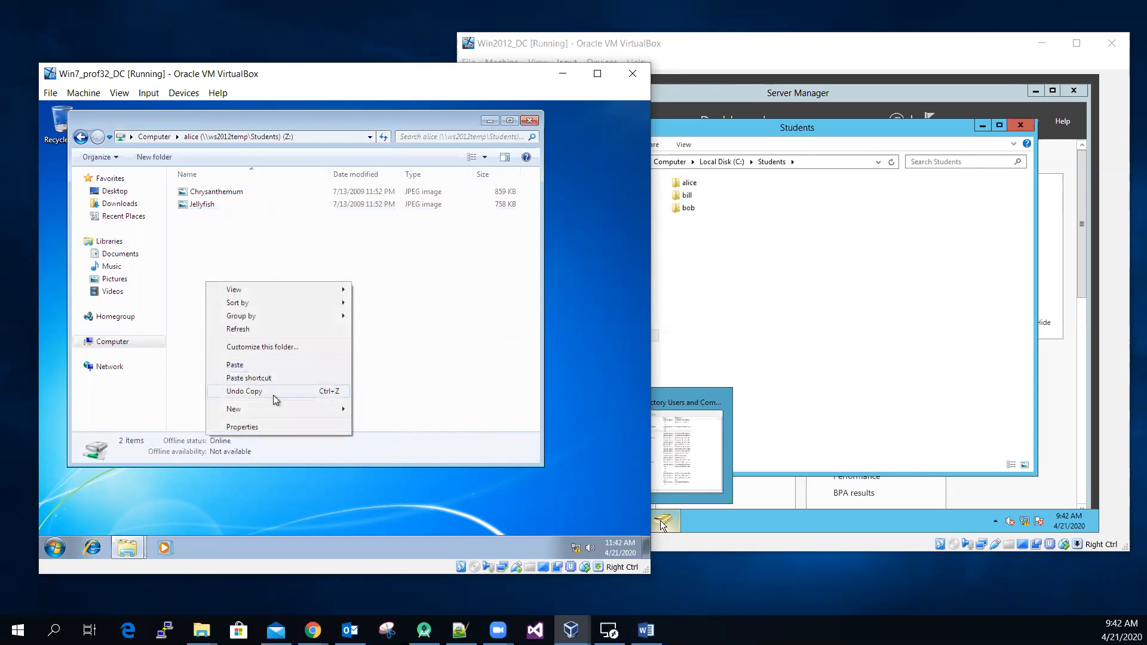
mouse_move(296, 409)
click(380, 409)
click(307, 332)
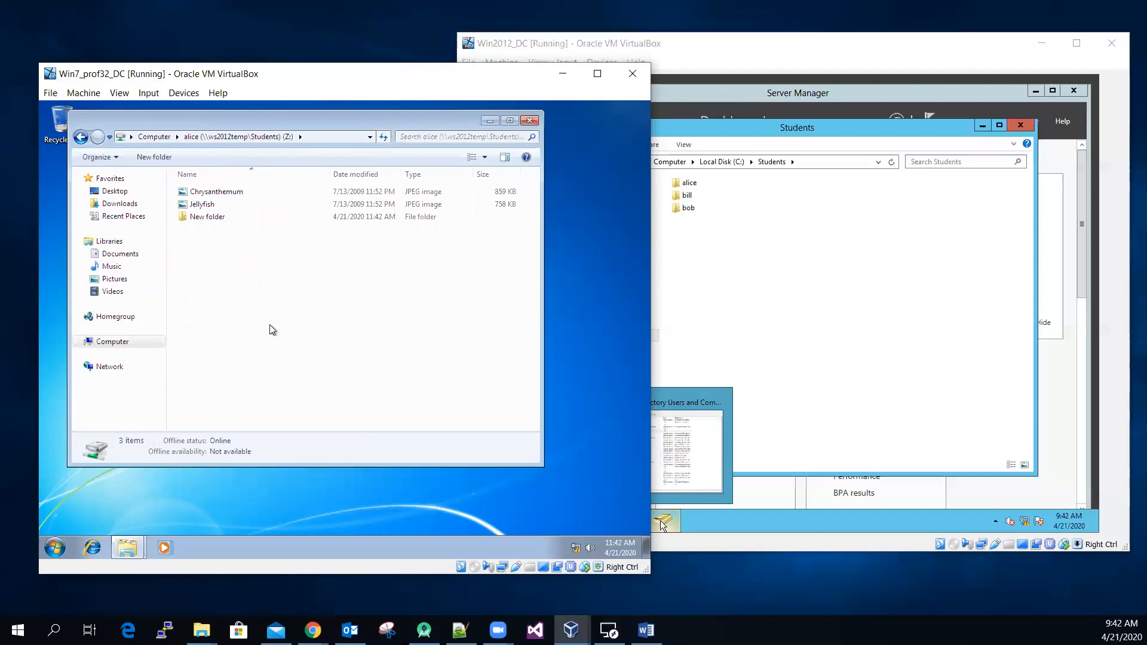
Step: Switch to the Win2012_DC server and examine the contents of the hard-quota user's folder under C:\Students
click(798, 278)
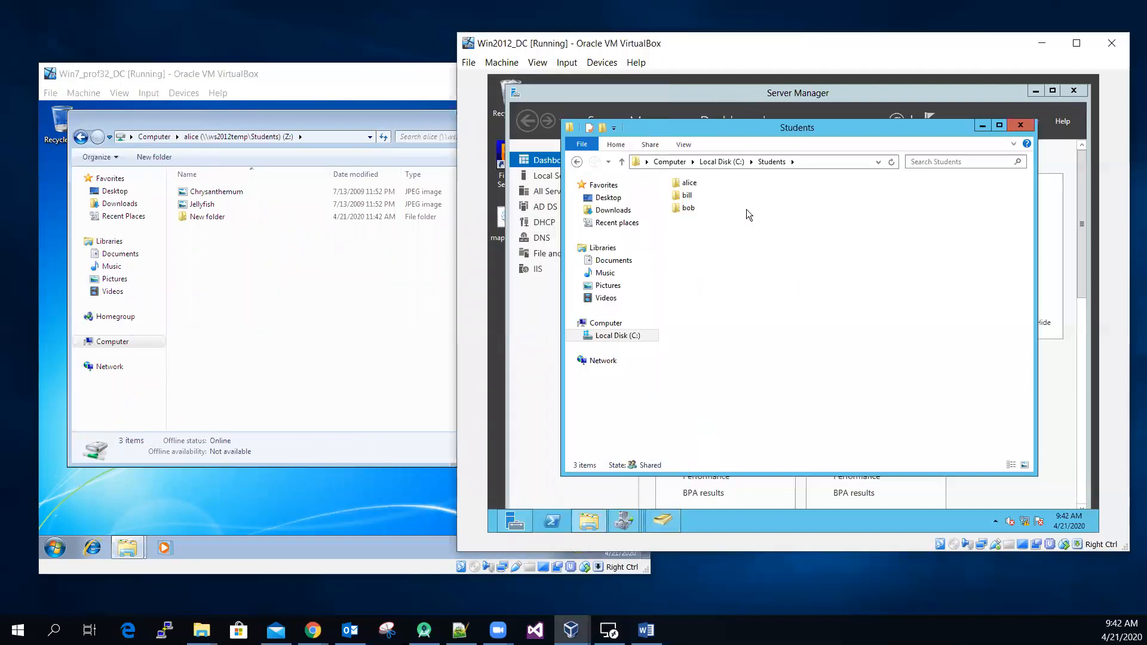
click(689, 187)
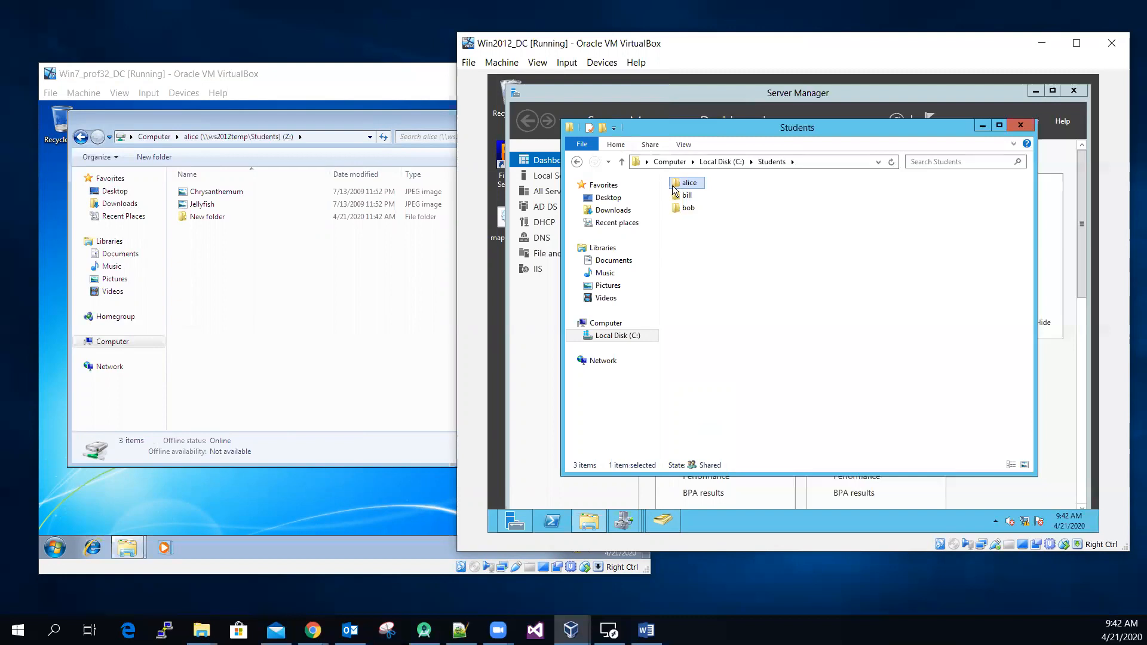
double_click(687, 183)
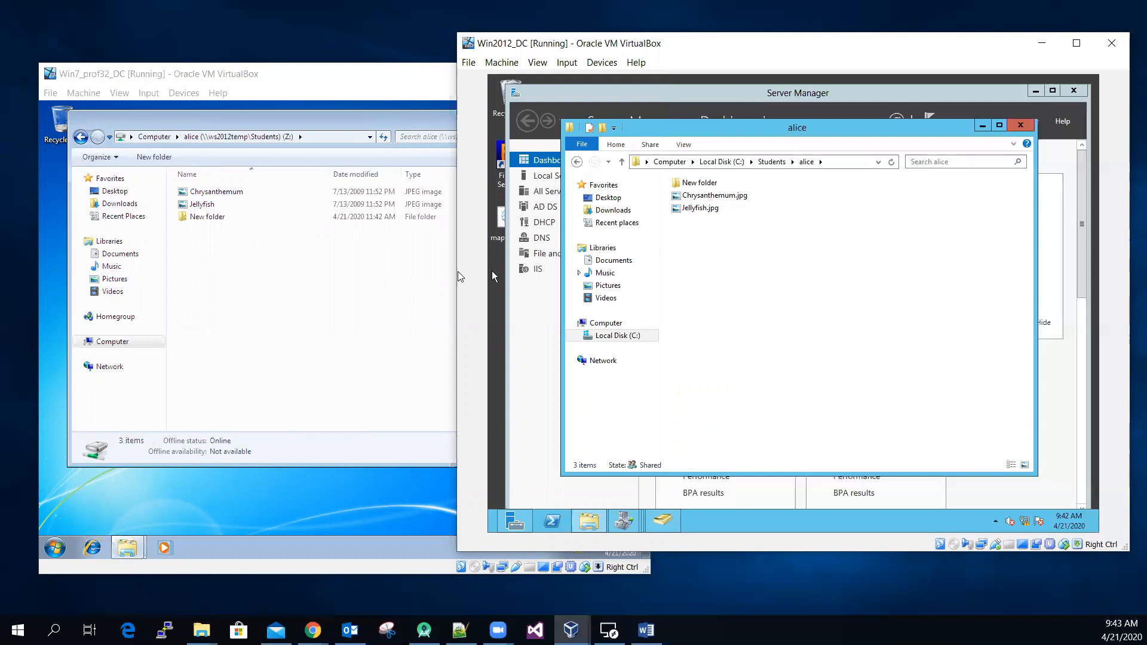
Step: Permanently delete both pictures and the new folder from the Z: home drive on the Windows 7 client
click(291, 309)
click(206, 192)
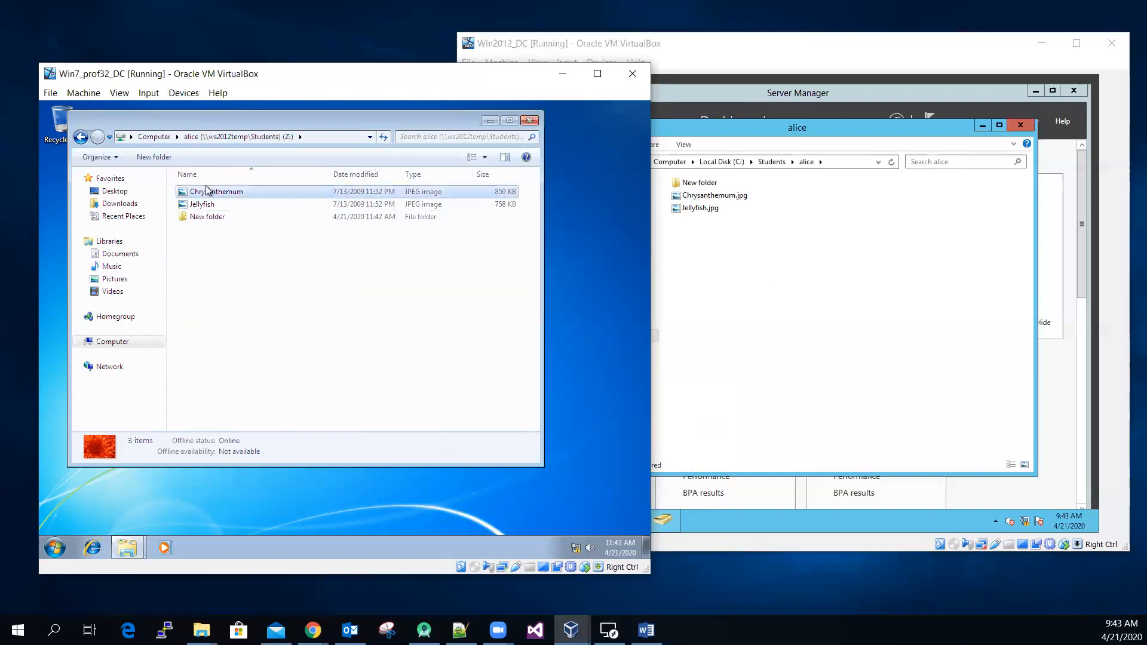
shift+click(214, 218)
key(Delete)
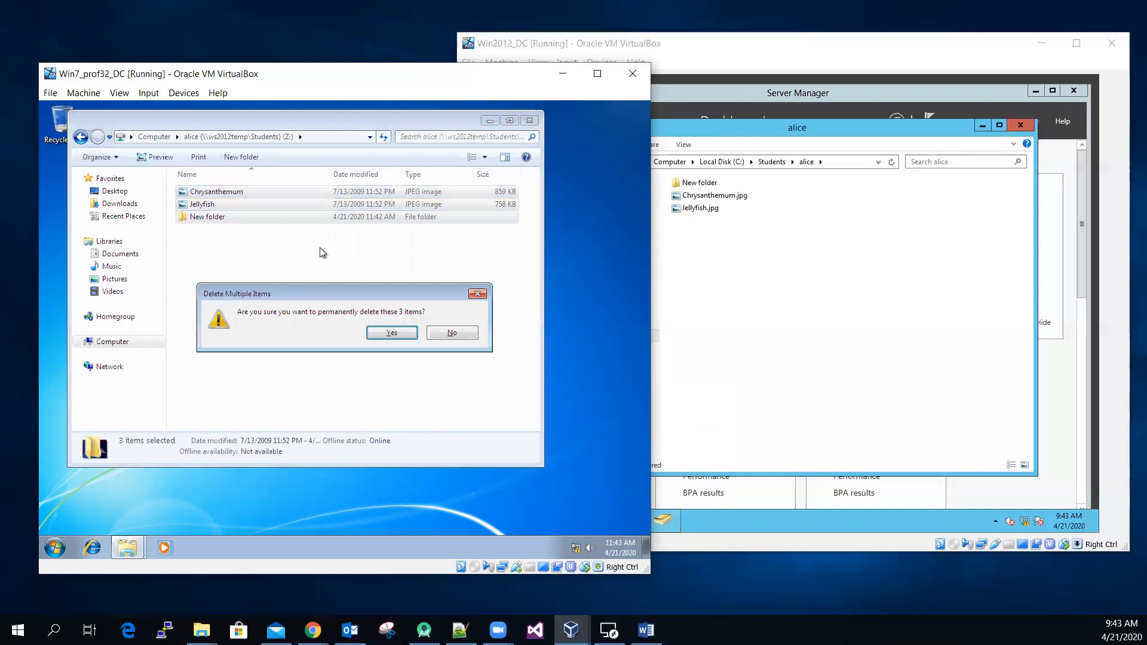
click(404, 332)
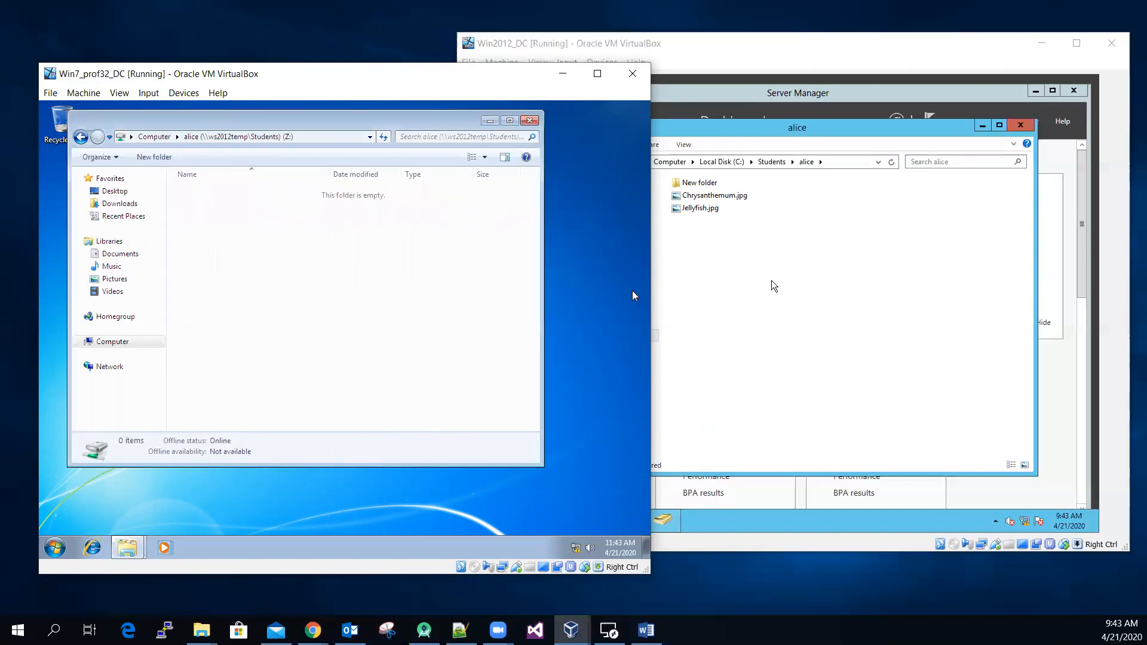
Step: Check the hard-quota user's folder on the server and bring up the disk quota assignment in Word
click(771, 283)
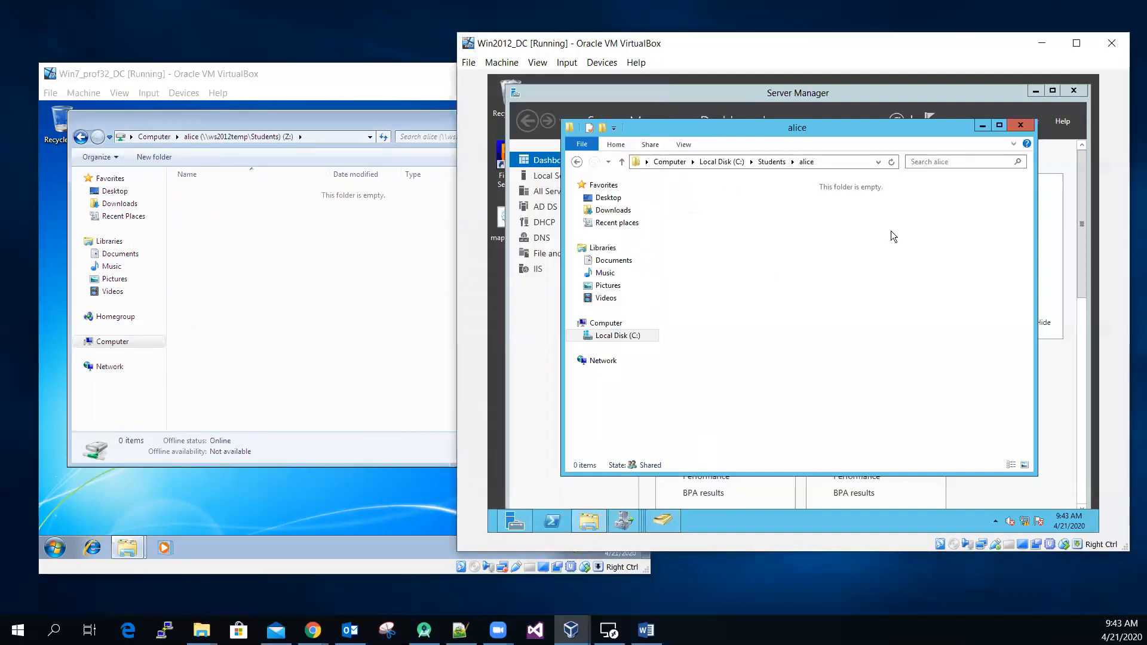
click(259, 300)
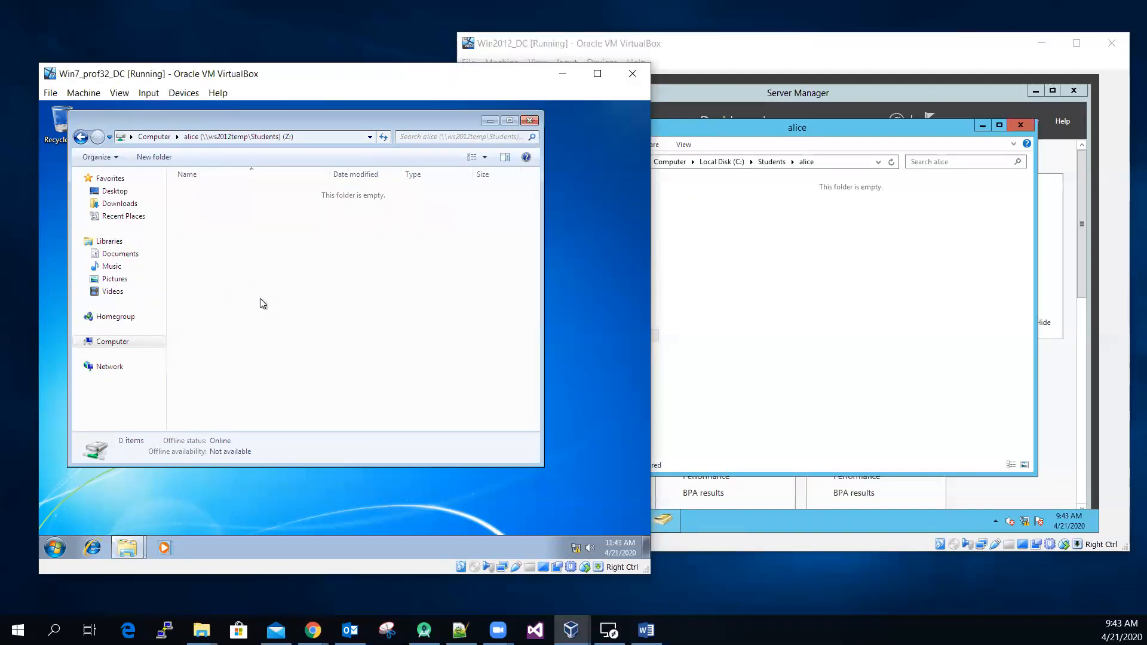
click(646, 630)
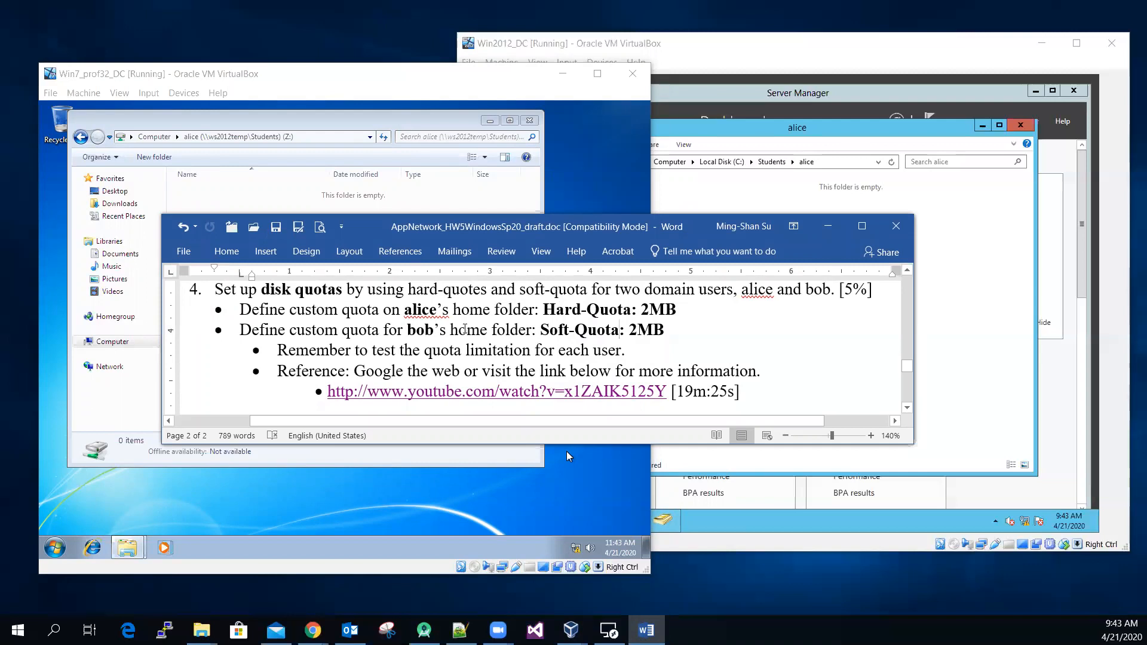
Step: Close the Z: home drive window on the Windows 7 client and log off the hard-quota user
click(328, 120)
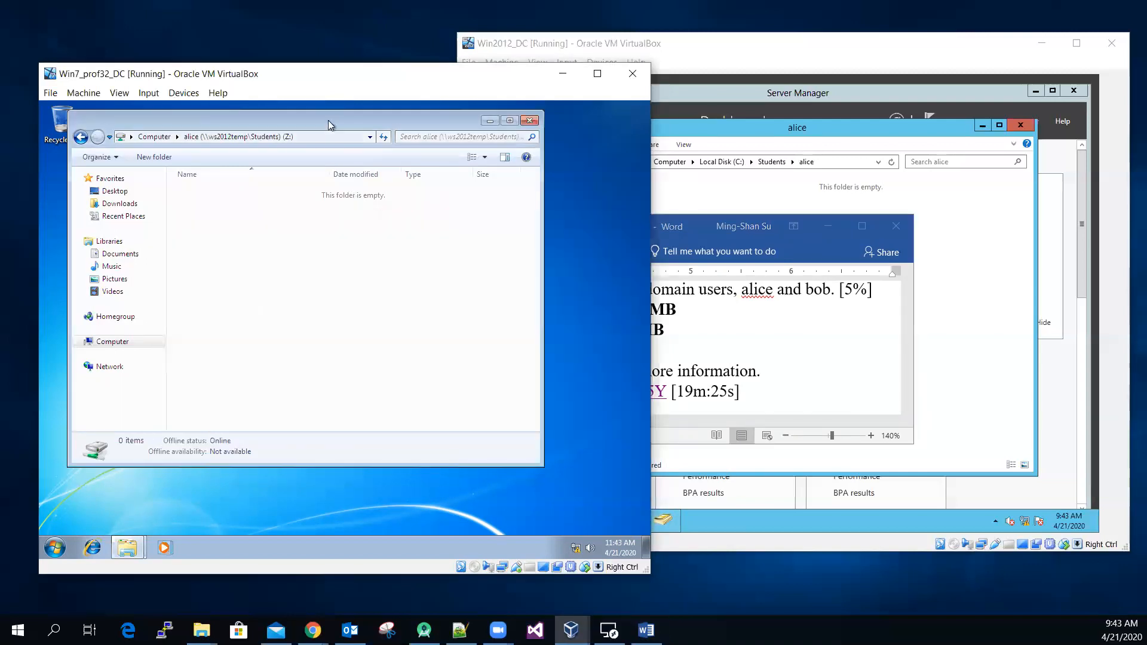
click(531, 122)
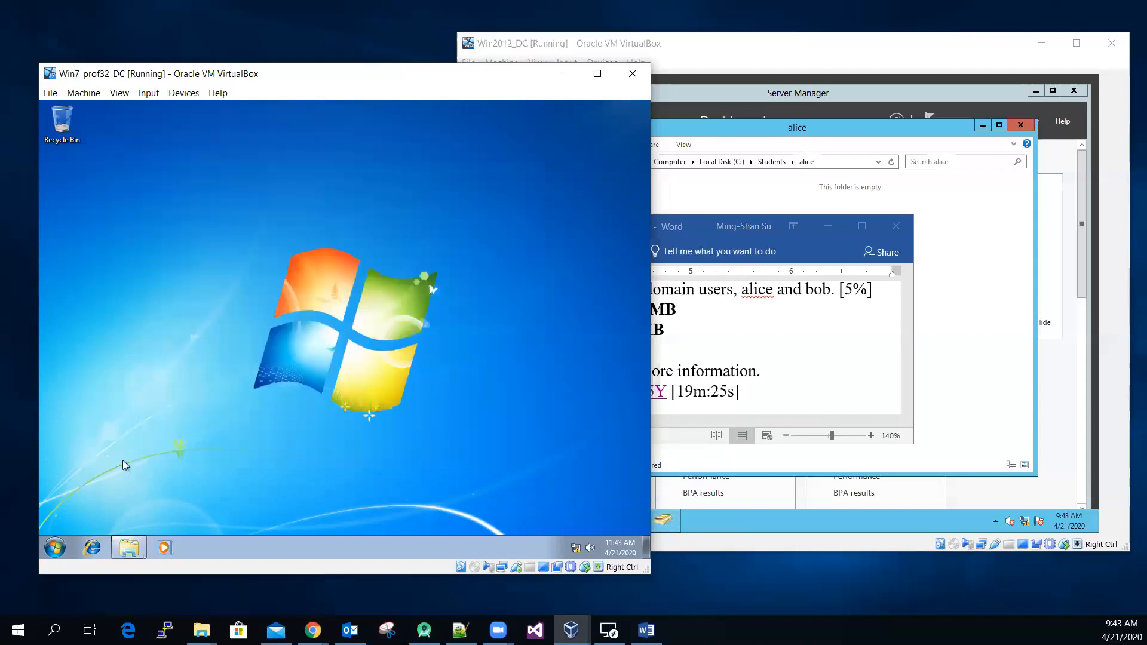
click(54, 549)
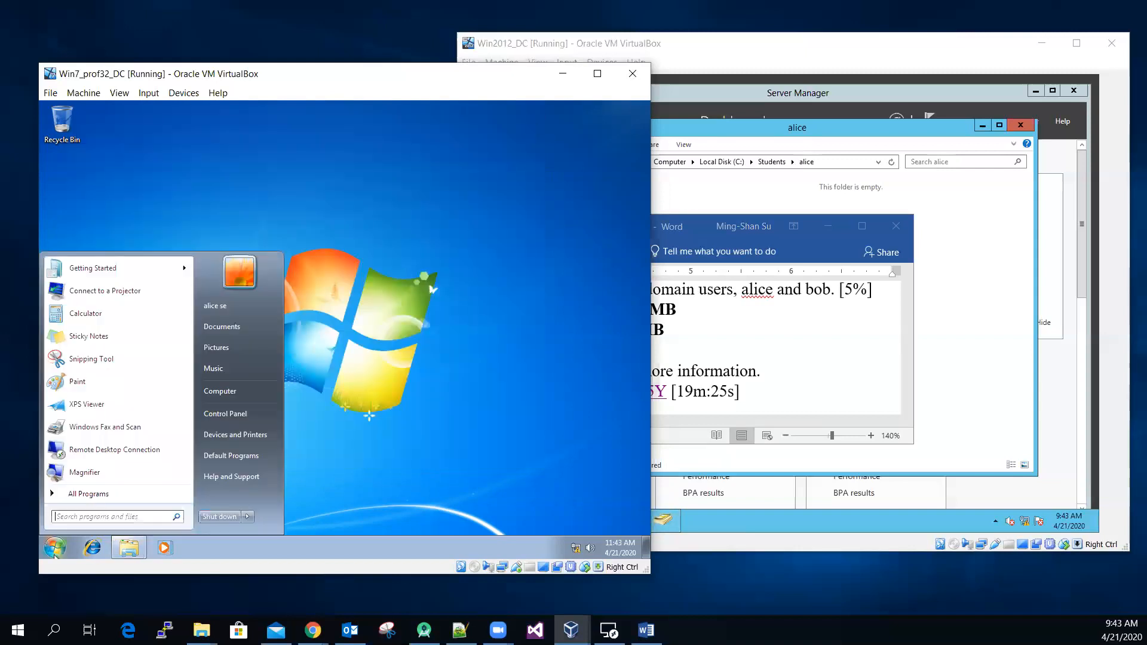
click(248, 517)
click(282, 472)
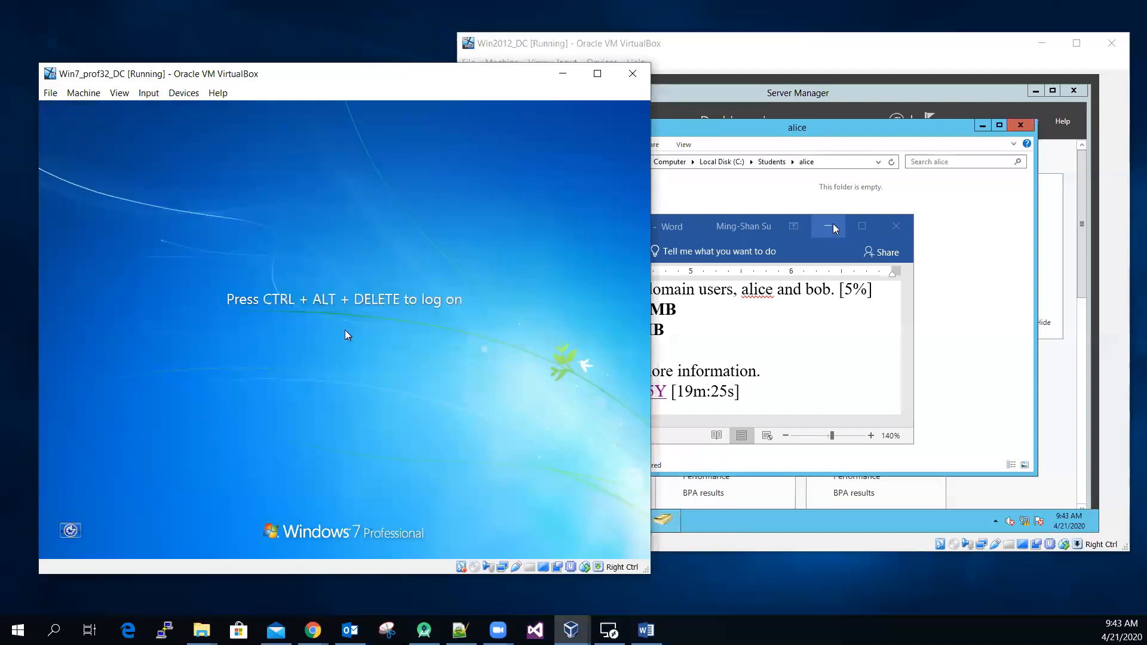
Step: Minimize Word and log on to the Windows 7 client as the soft-quota domain user, entering the username and account password
click(834, 225)
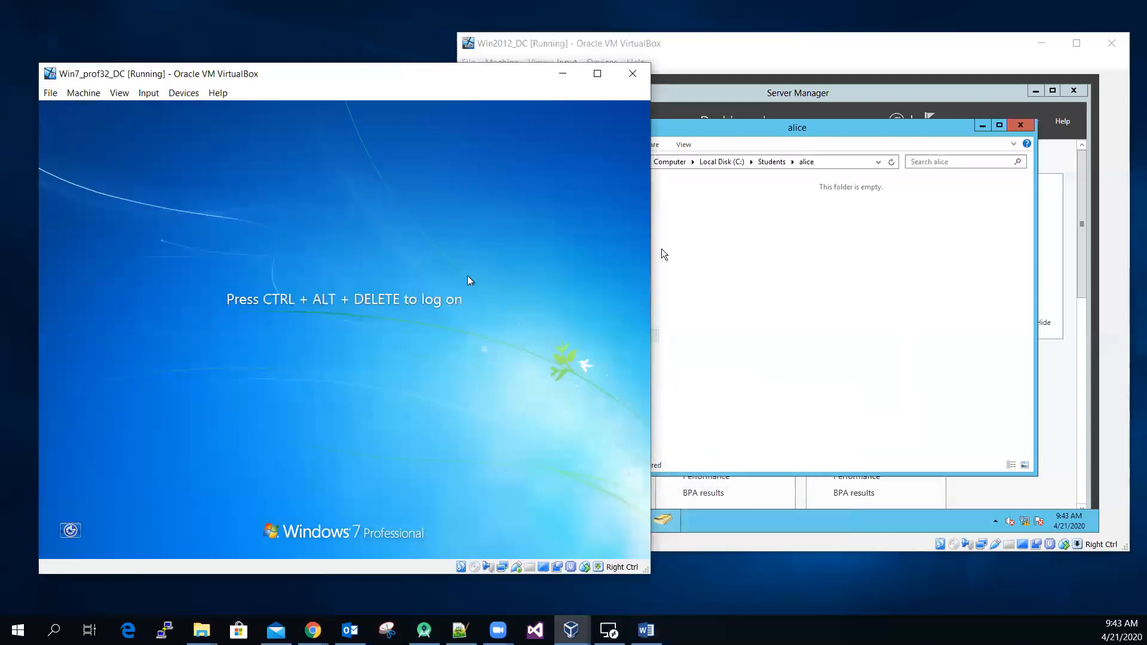
click(148, 93)
mouse_move(197, 109)
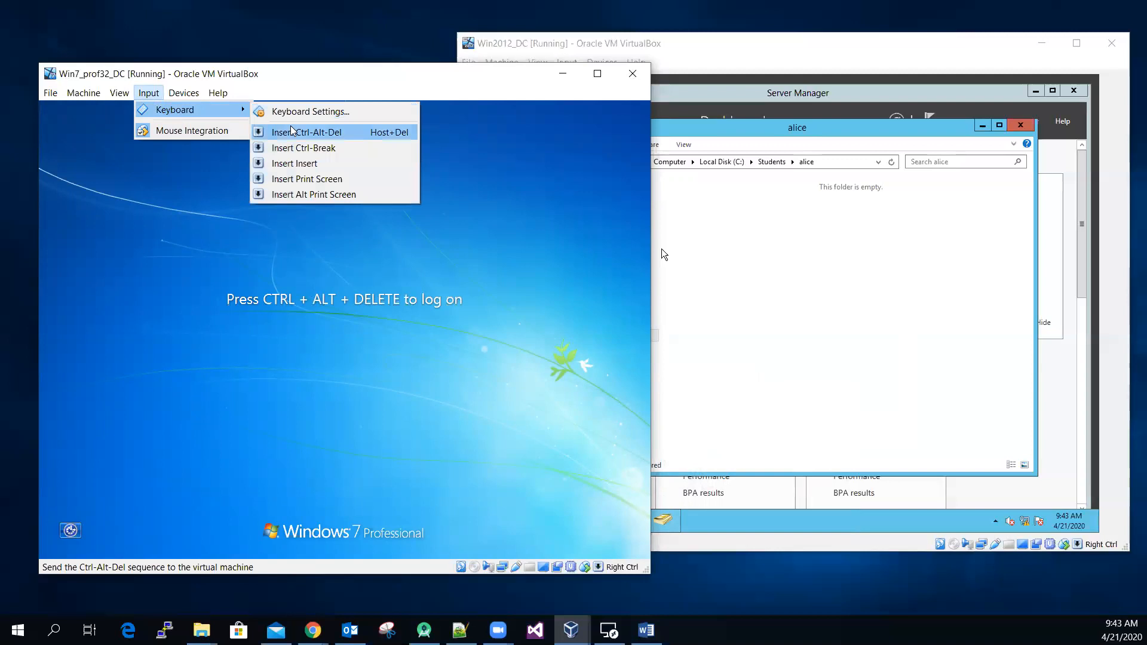
click(305, 132)
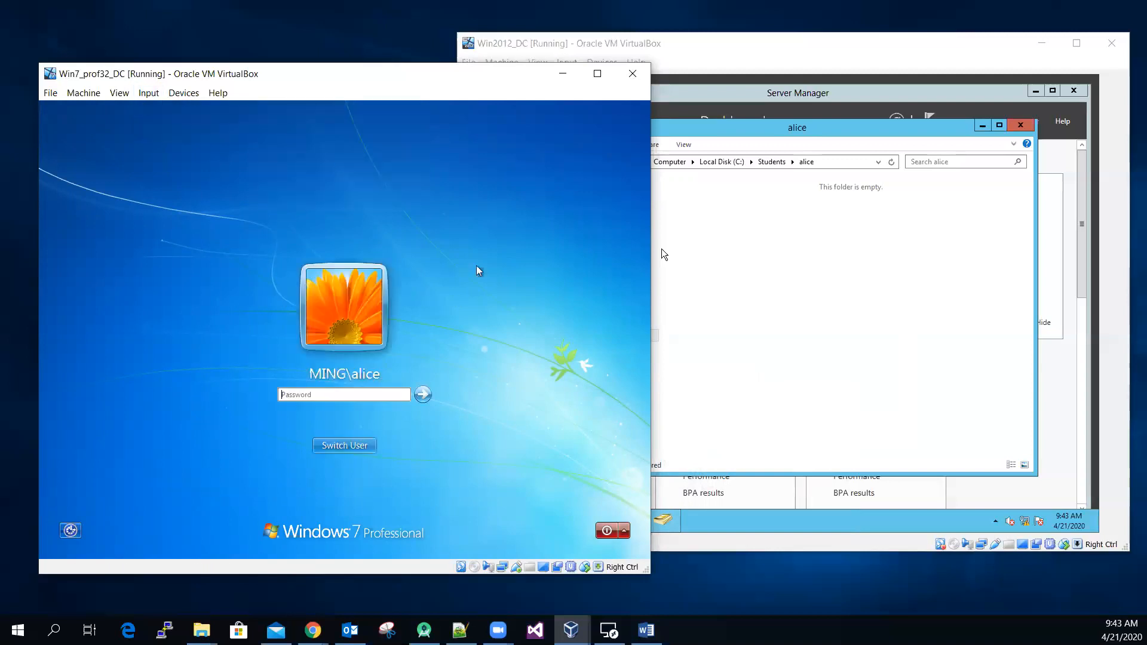
click(365, 446)
click(399, 365)
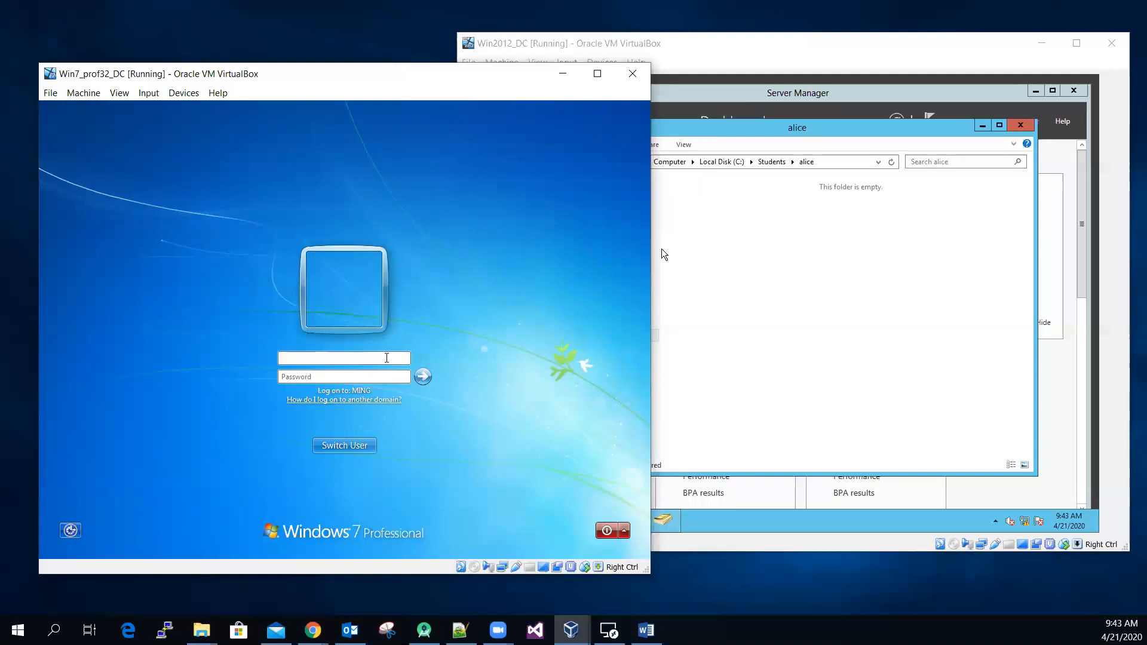
text(****)
click(423, 378)
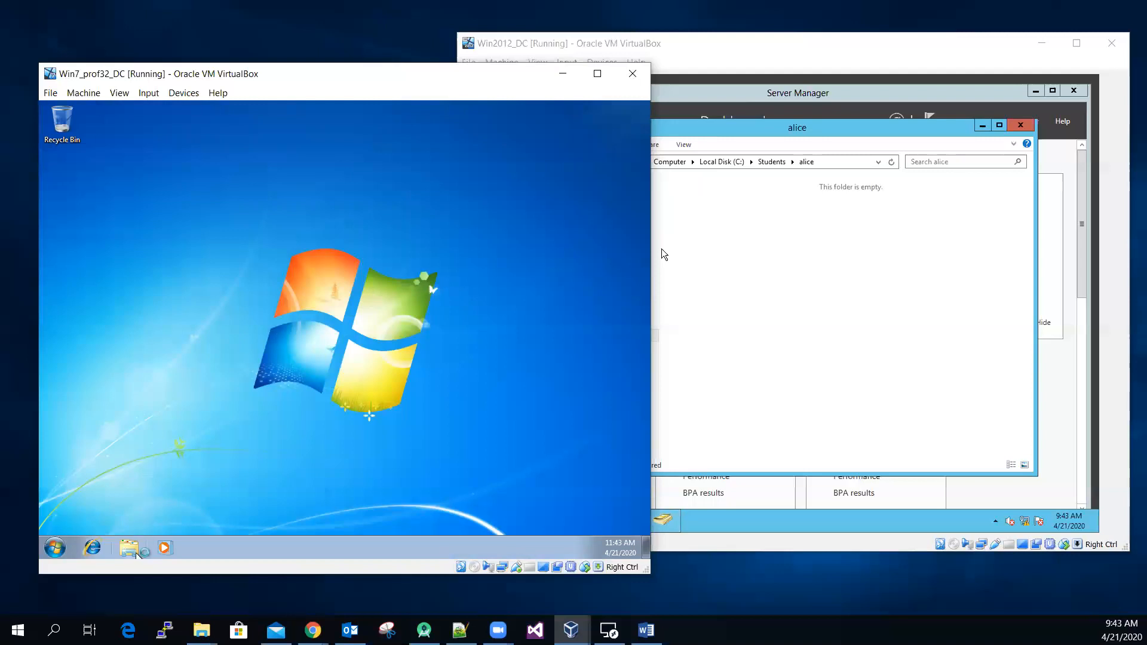
Step: Open the soft-quota user's Z: home drive from Computer on the Windows 7 client
click(137, 552)
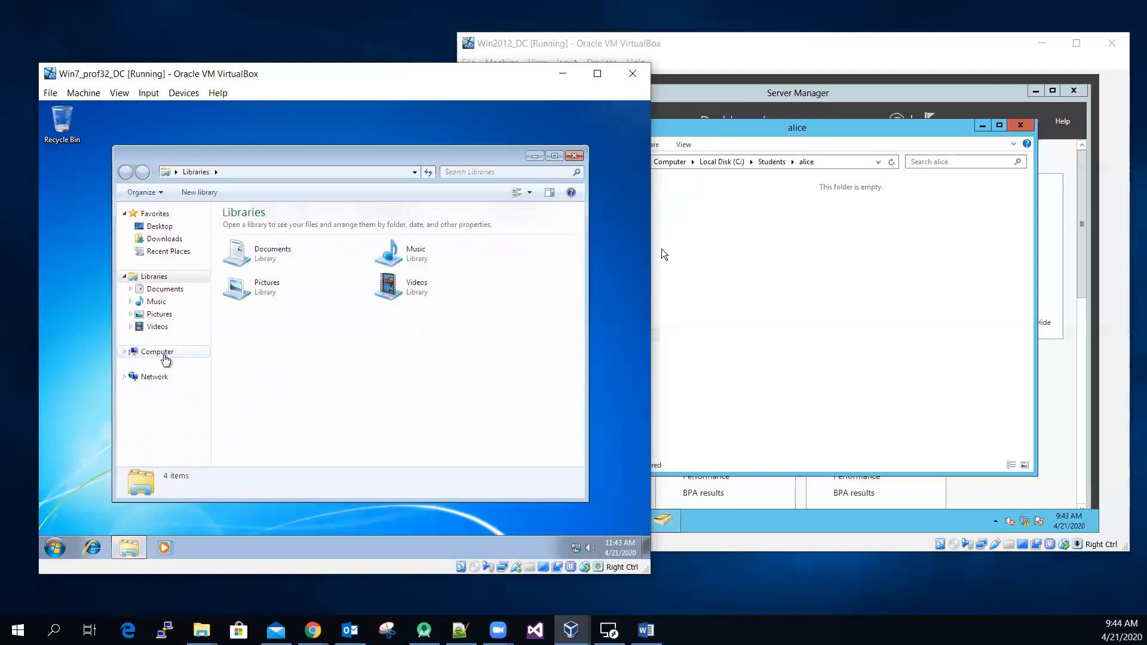
click(174, 356)
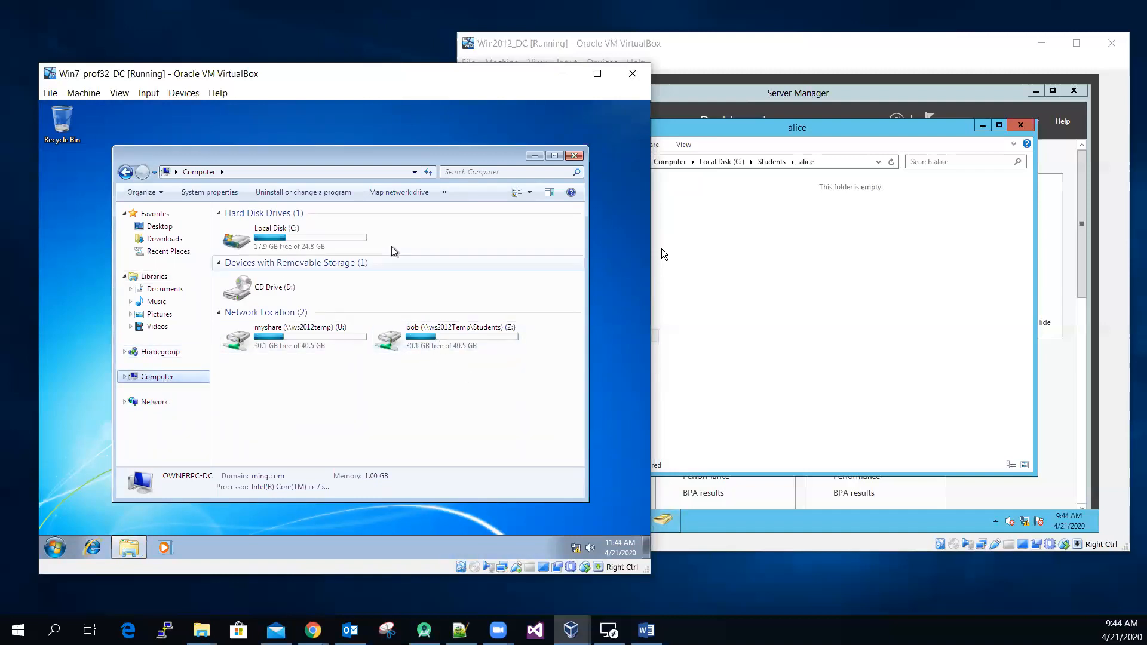
drag(391, 157, 339, 124)
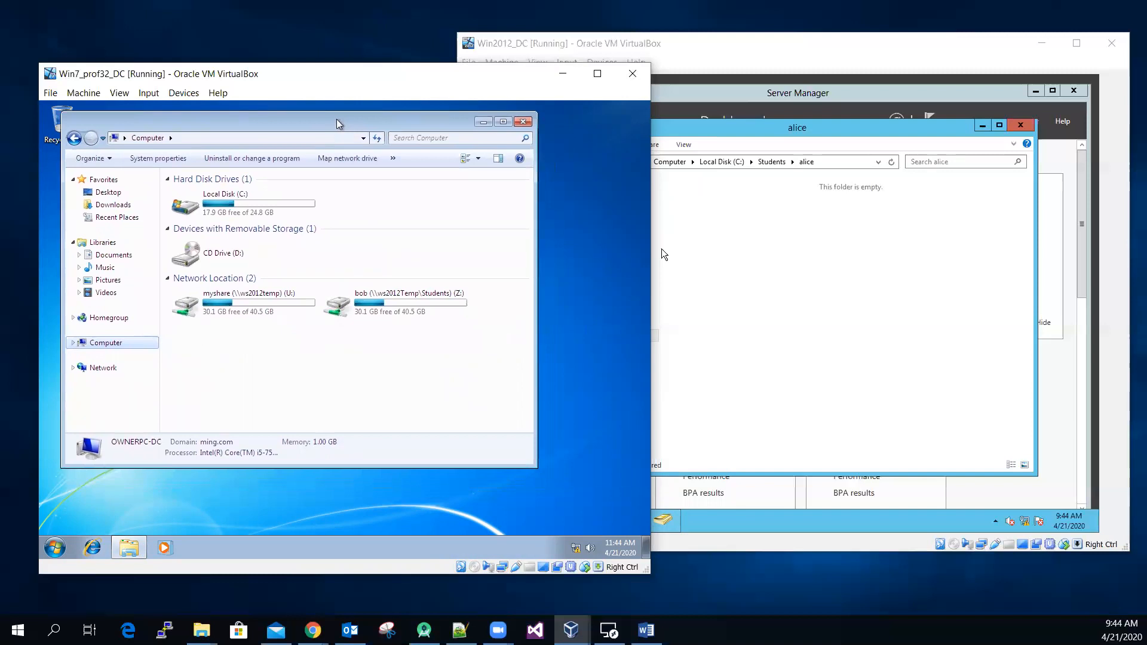
double_click(339, 304)
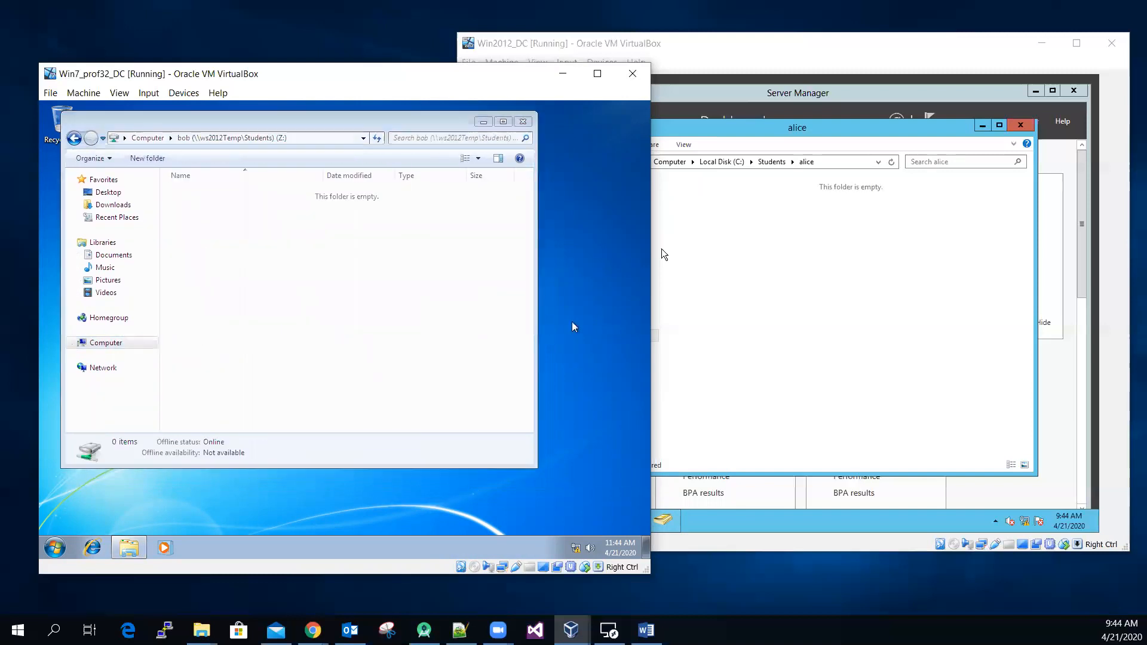
Step: Open the Sample Pictures folder in a second Explorer window and select the four pictures from Chrysanthemum to Jellyfish
key(super+e)
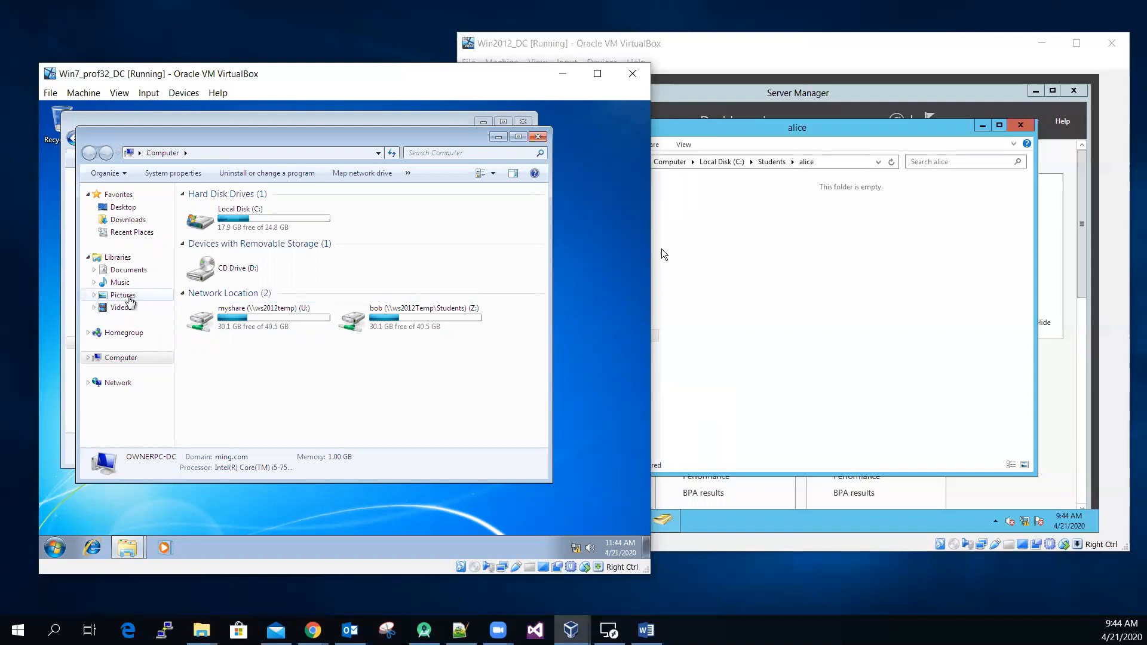
click(122, 295)
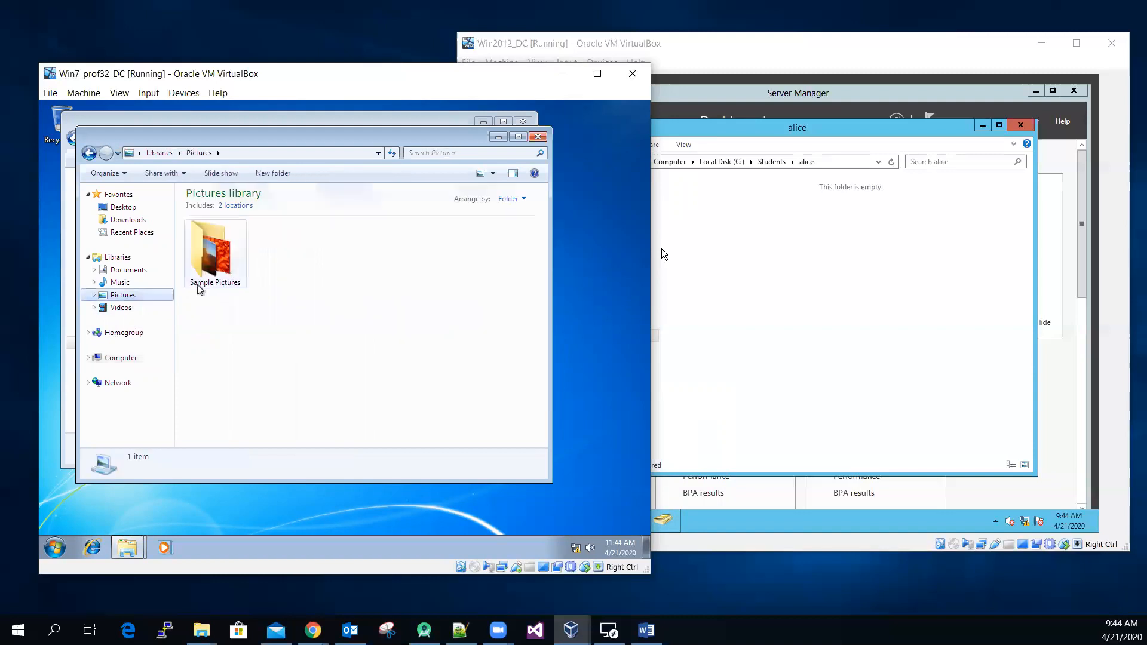
double_click(215, 266)
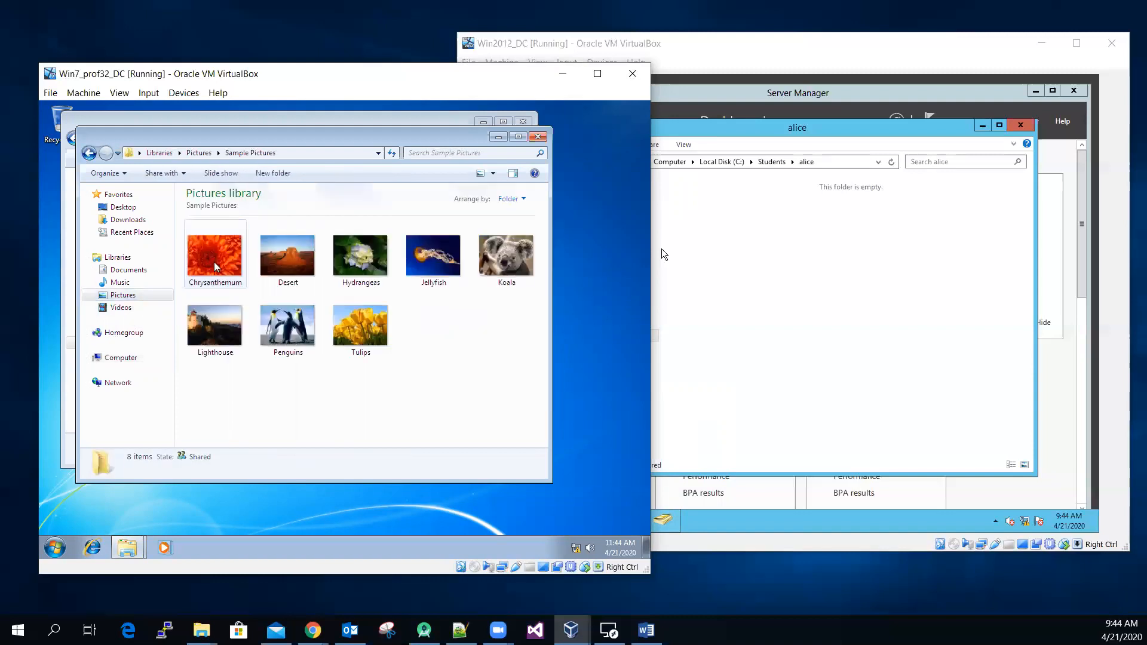
click(216, 266)
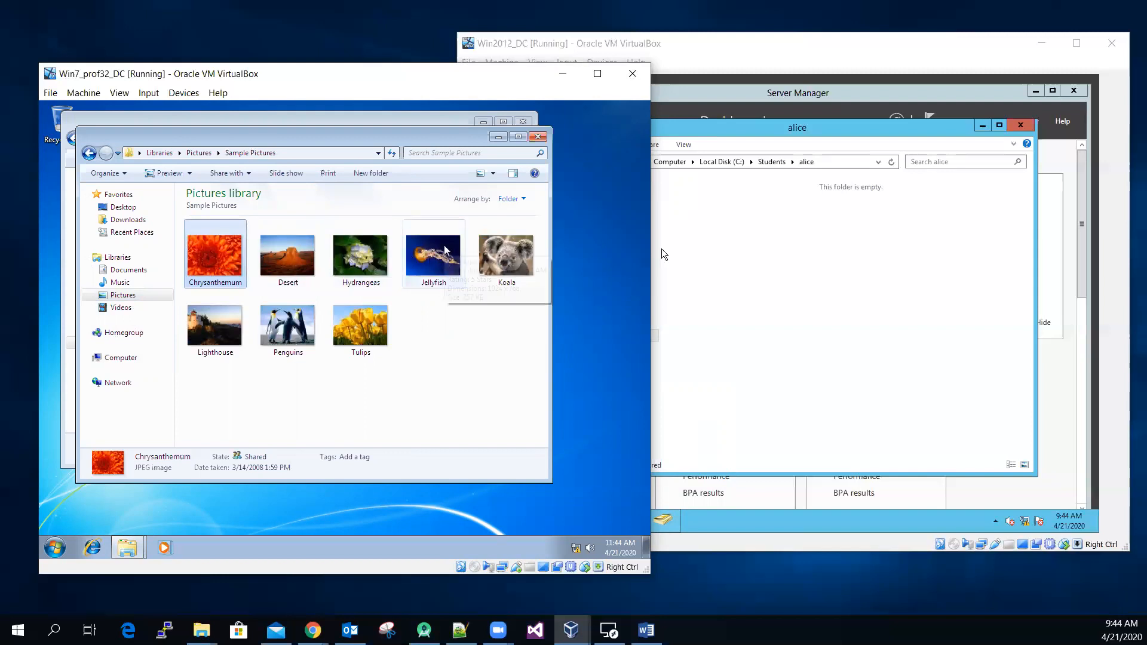
shift+click(443, 263)
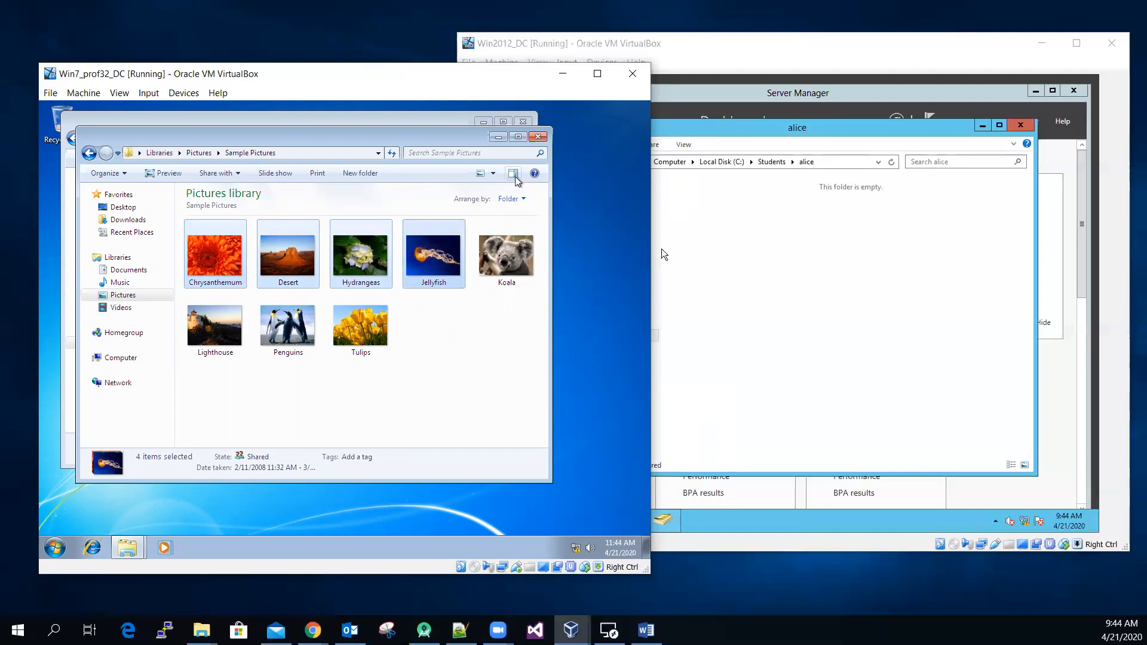
Step: Switch the Sample Pictures folder to the Details view to show the file sizes
click(493, 173)
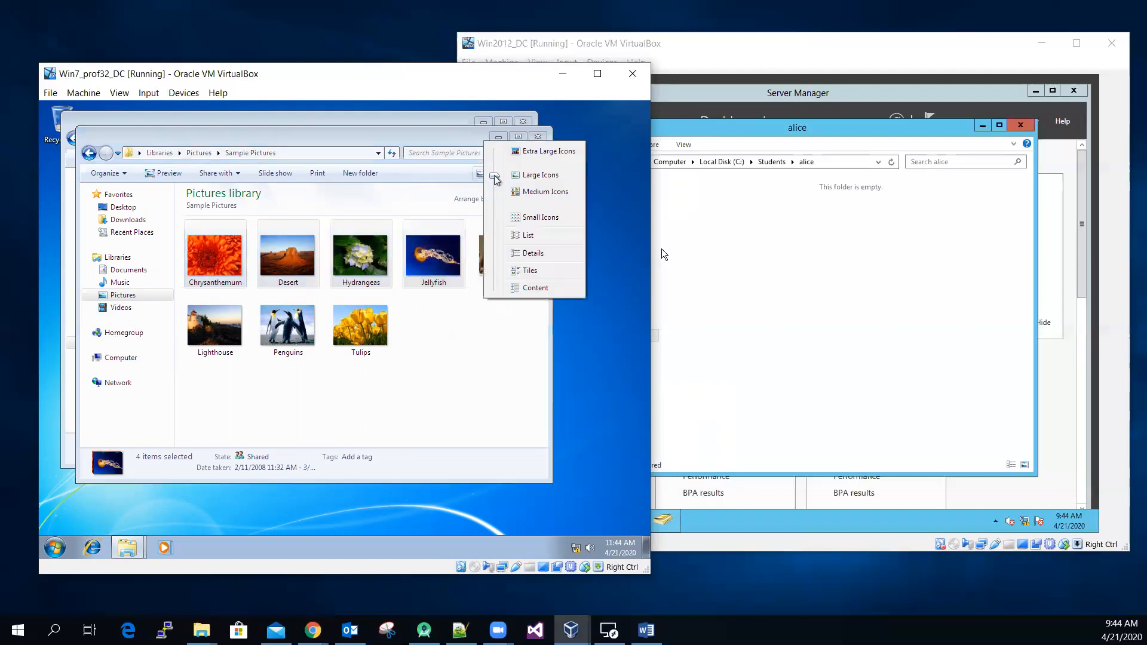
click(528, 242)
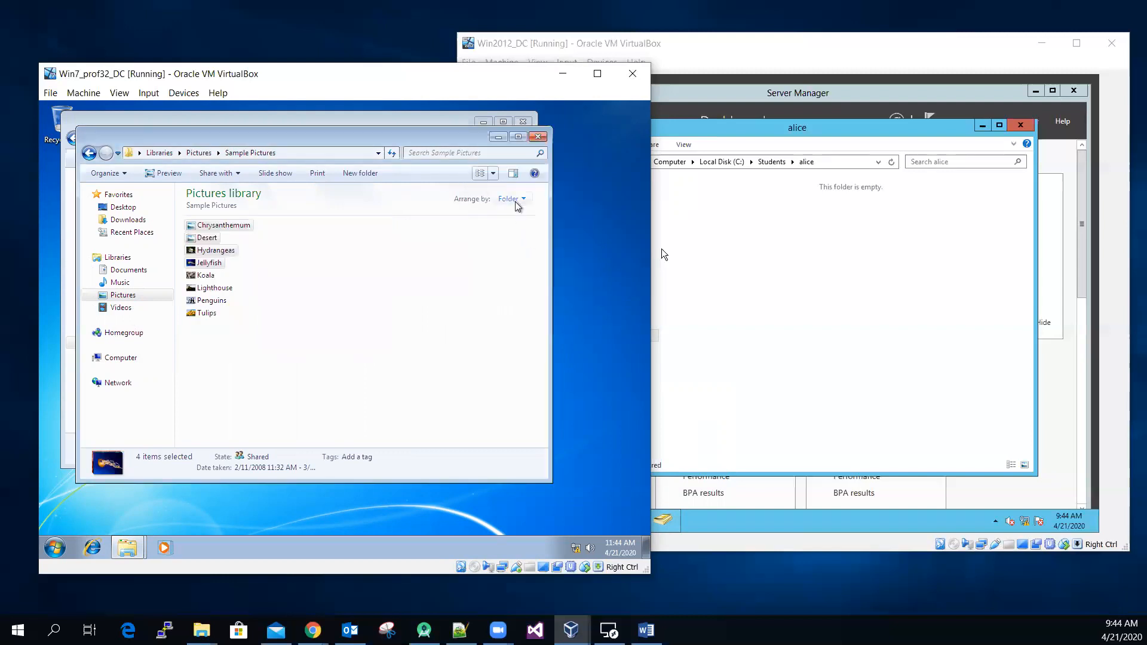
click(497, 175)
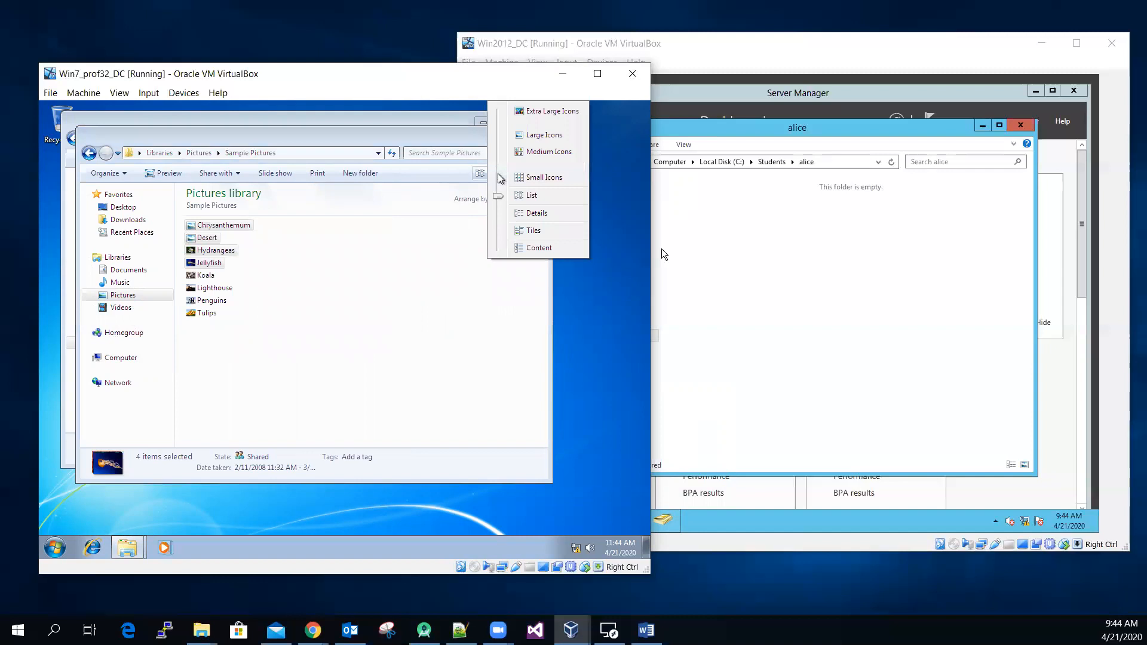
click(526, 214)
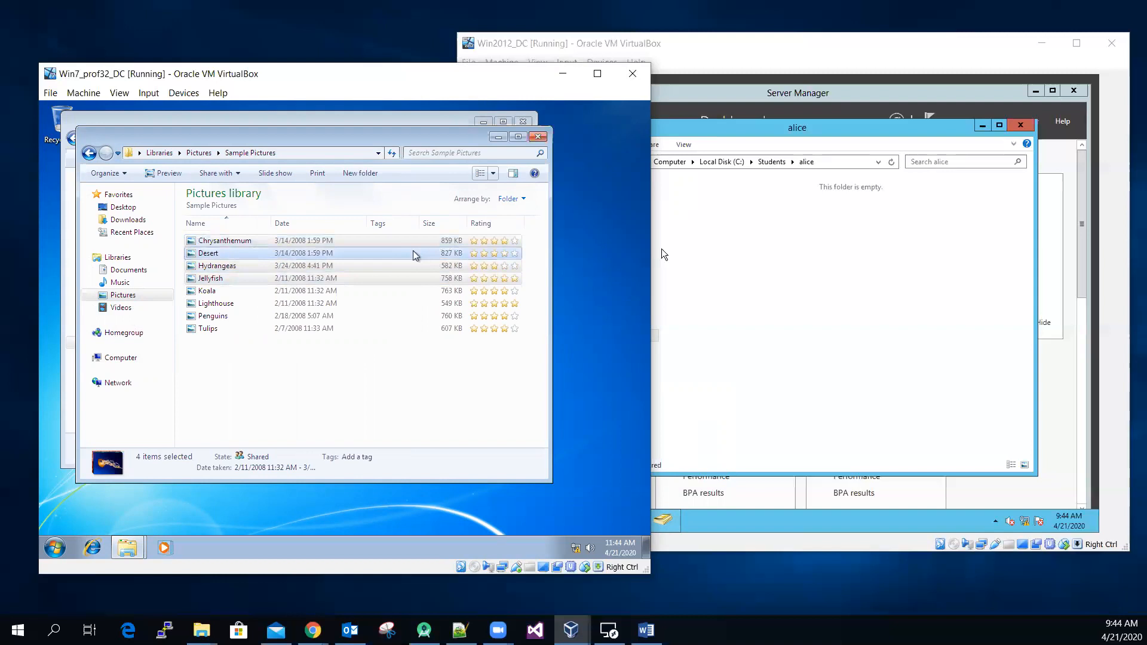
Step: Copy the four selected sample pictures into the soft-quota user's Z: home drive
right_click(215, 243)
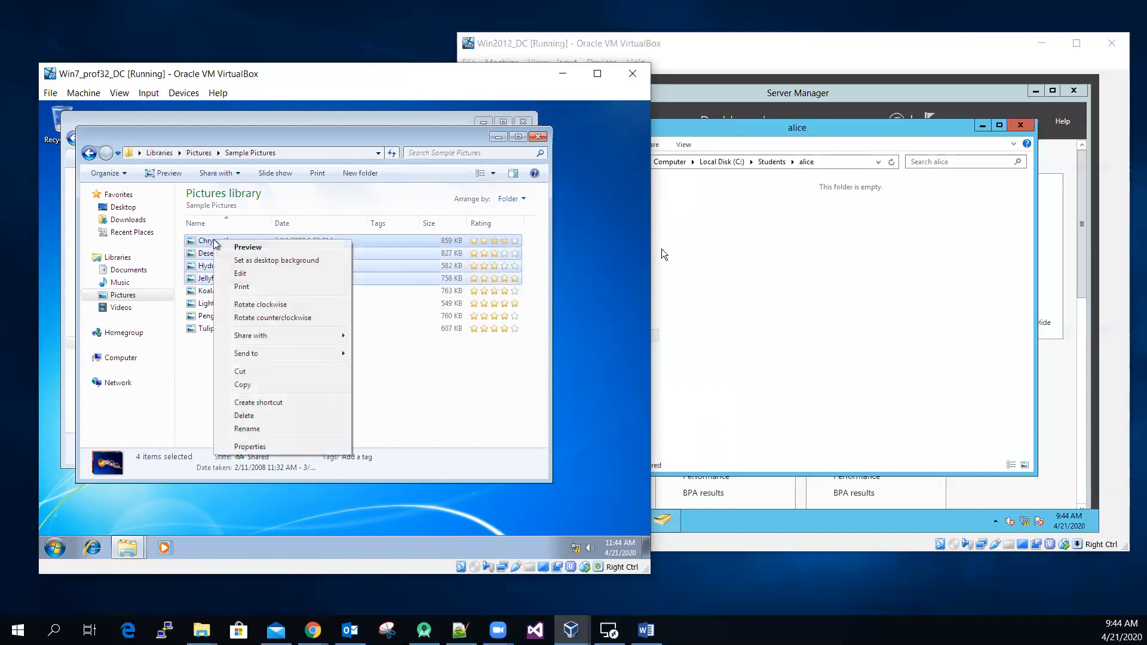
click(288, 385)
click(418, 116)
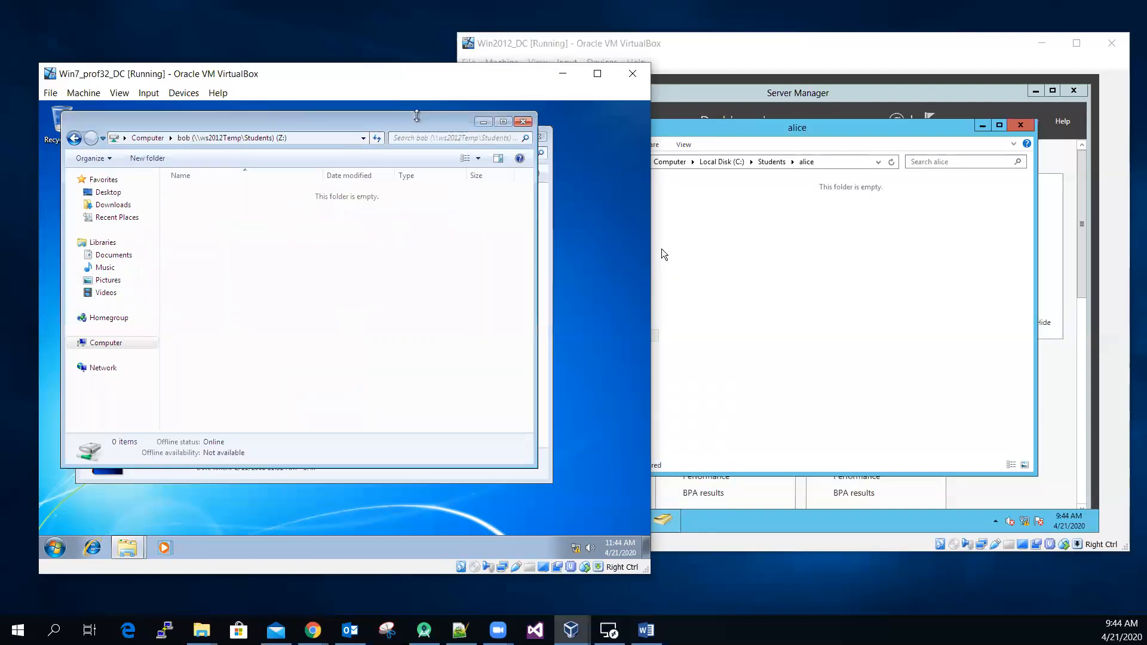
right_click(275, 305)
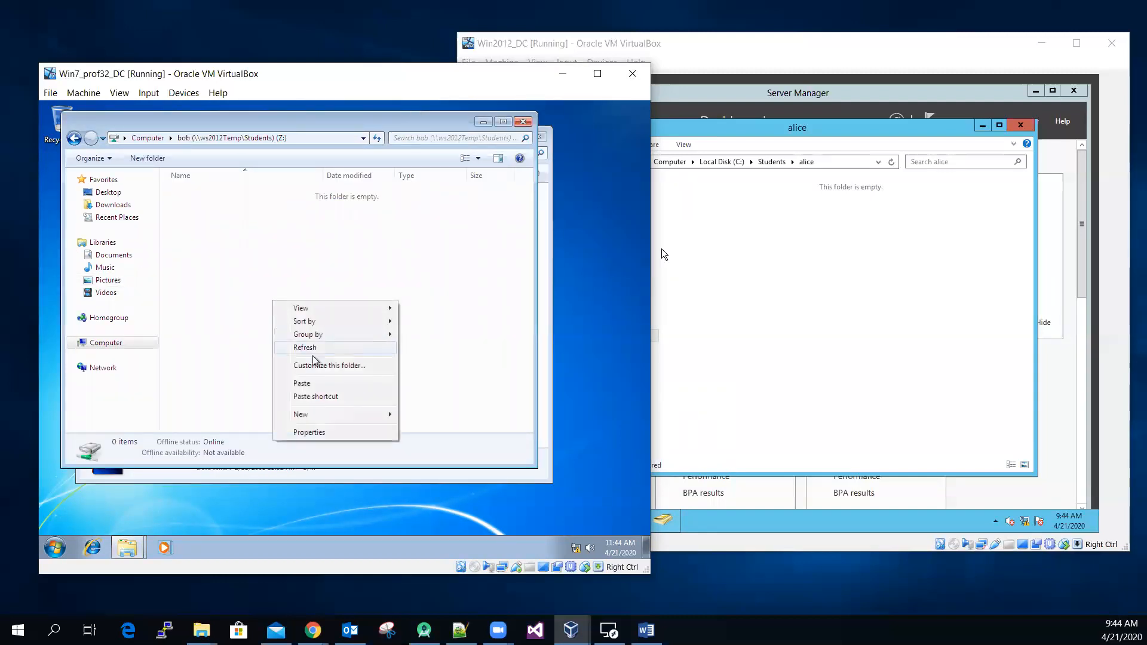
click(331, 384)
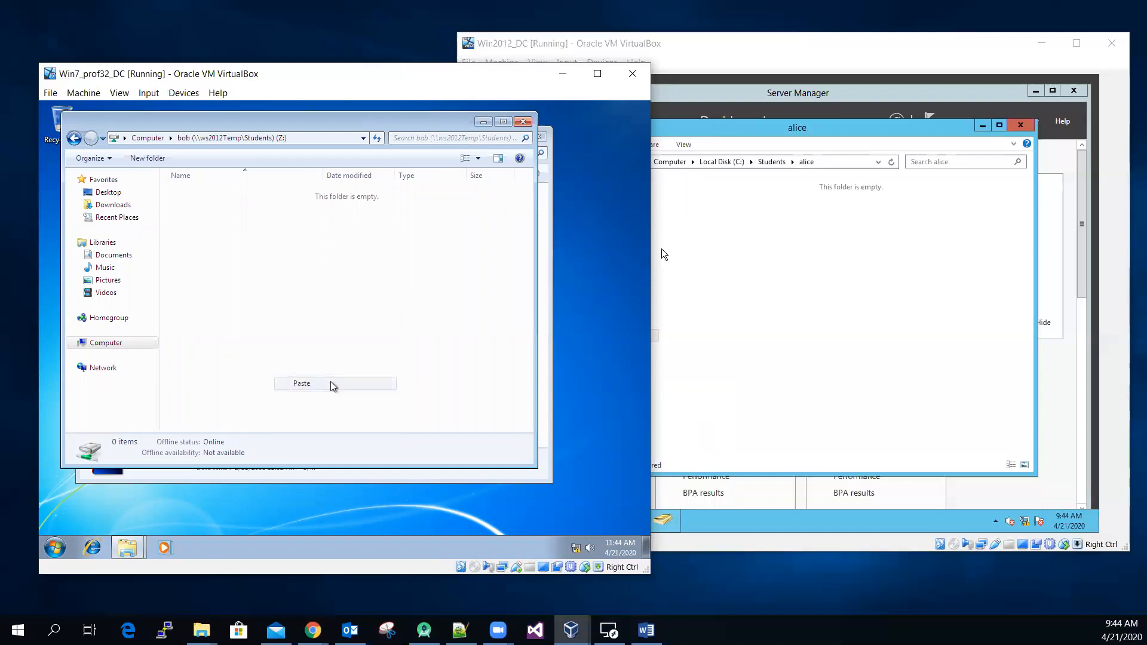
click(344, 341)
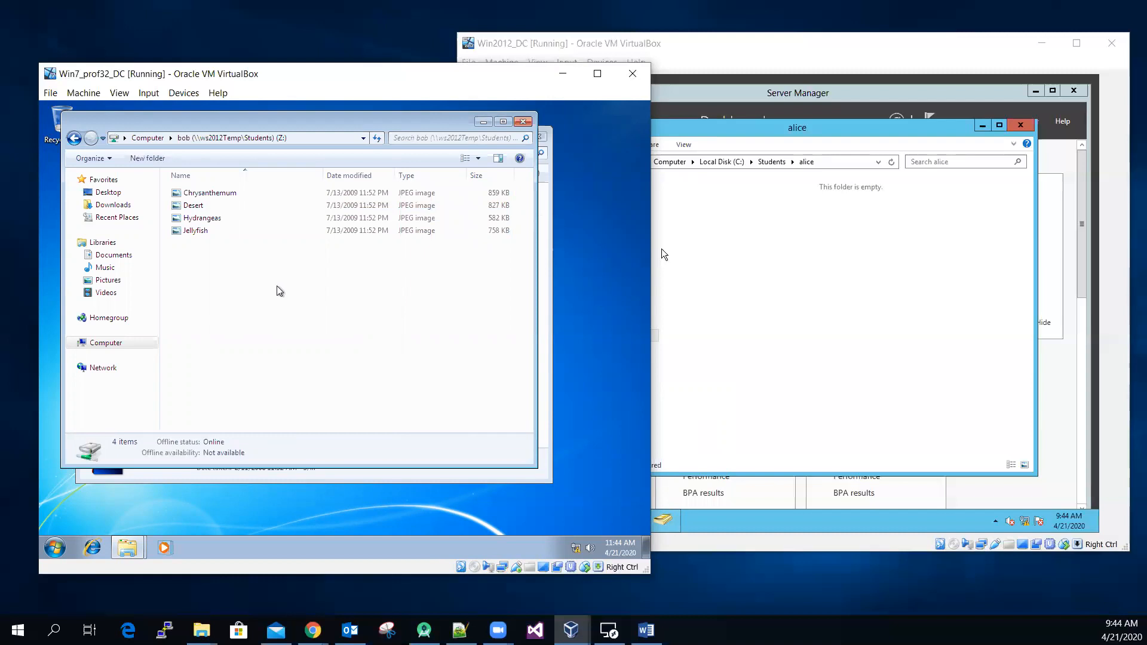
Step: Create a new folder in the soft-quota user's Z: home drive, keeping the default name
right_click(226, 305)
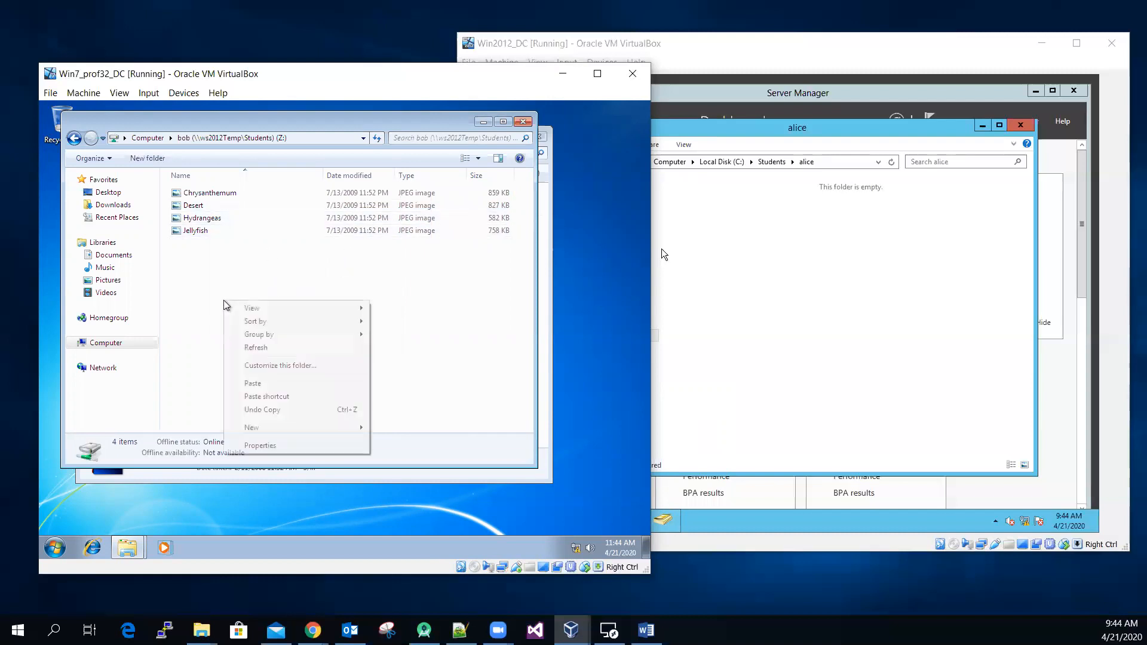
mouse_move(318, 428)
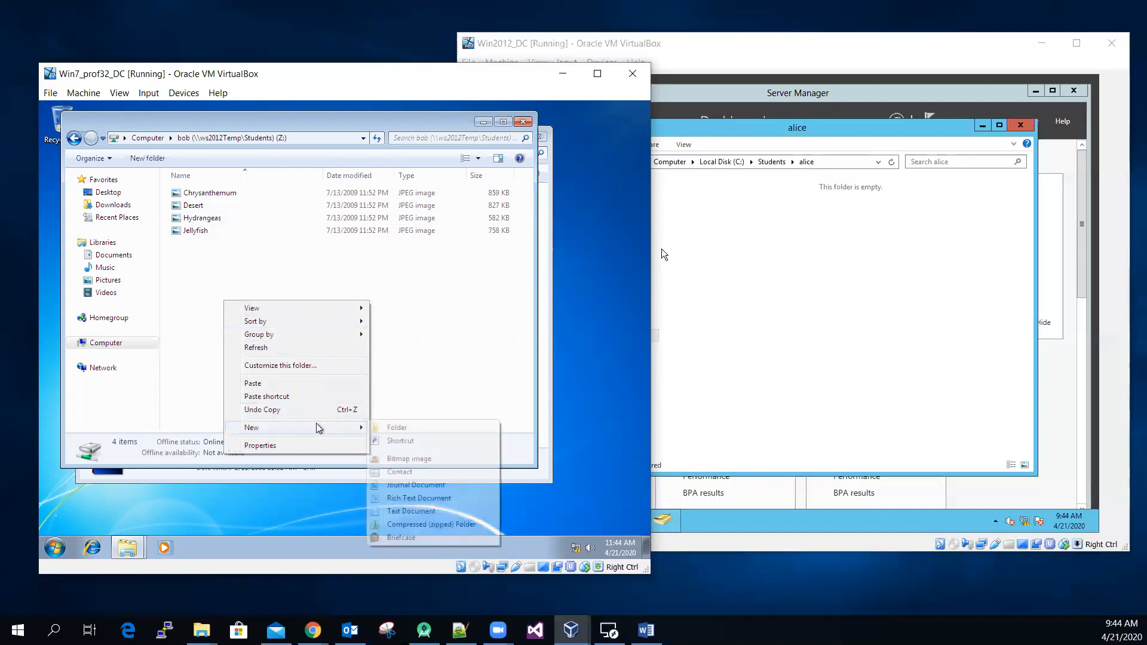
click(406, 427)
click(358, 351)
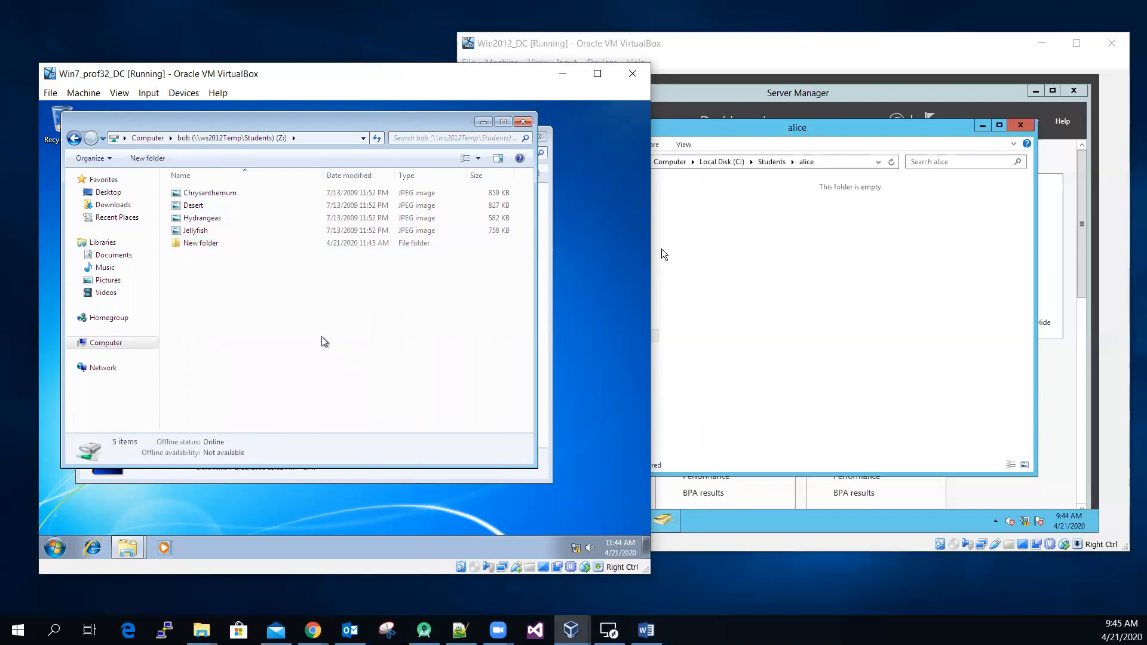
Step: Check the soft-quota user's folder under C:\Students on the Win2012_DC server and return to the disk quota assignment in Word
click(639, 625)
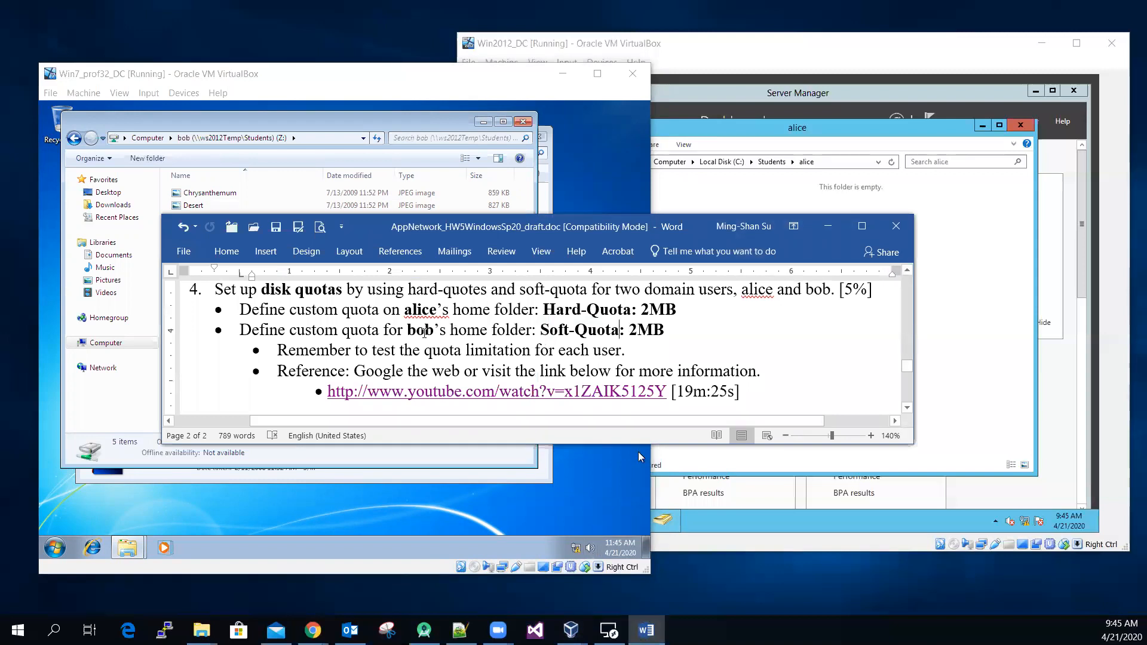
click(957, 285)
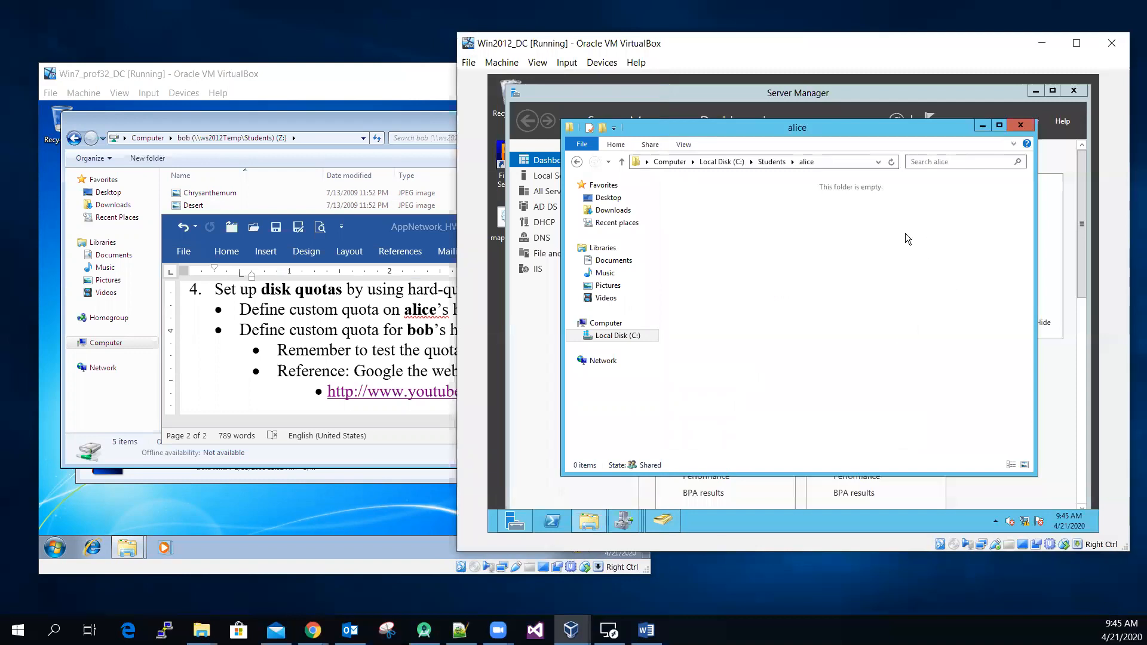
click(774, 162)
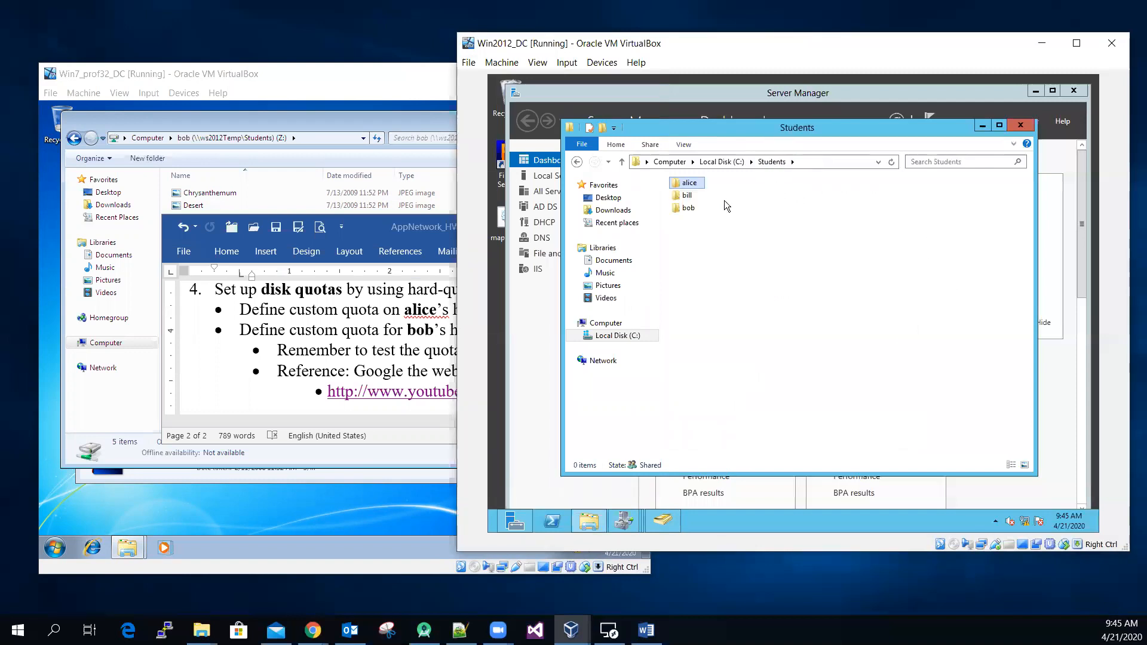
double_click(688, 208)
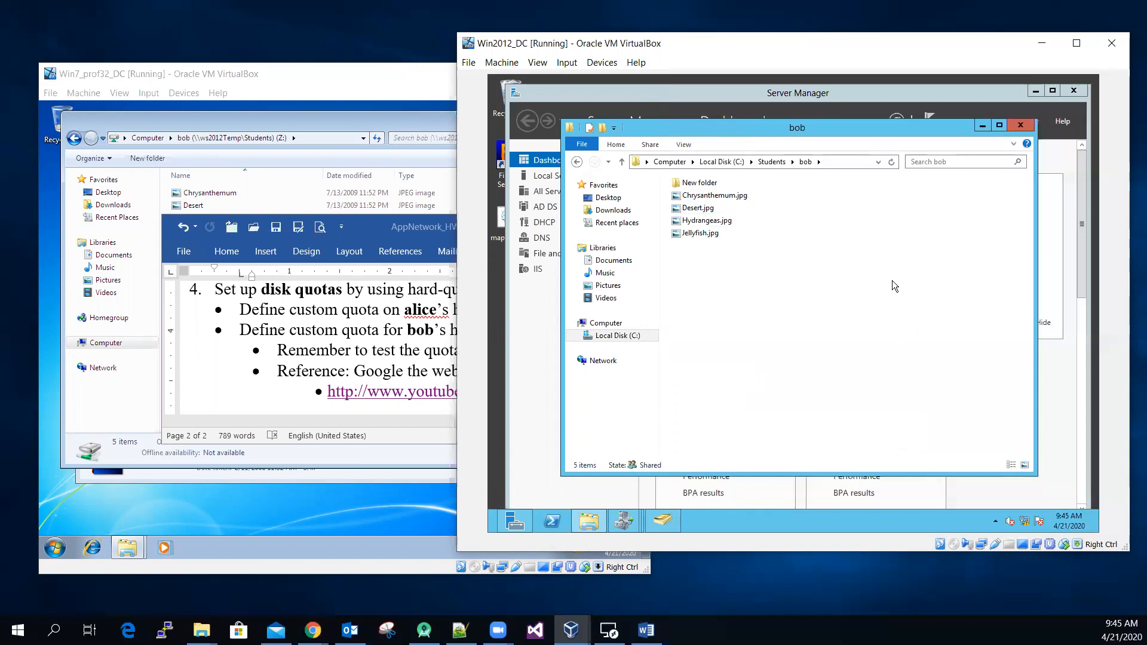
click(374, 228)
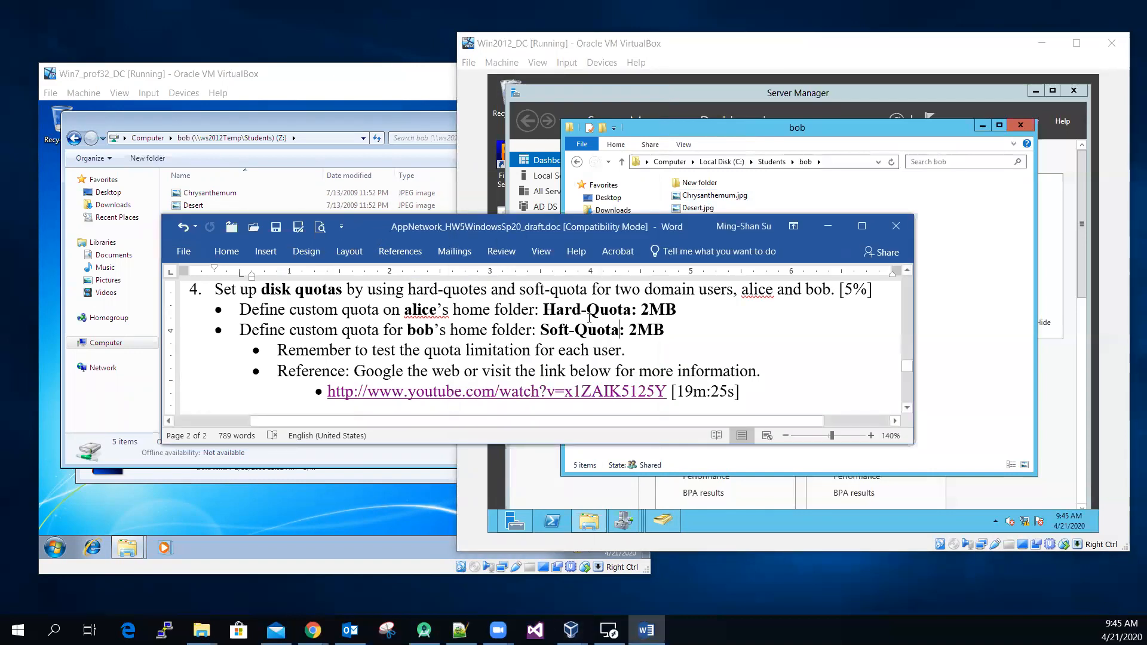